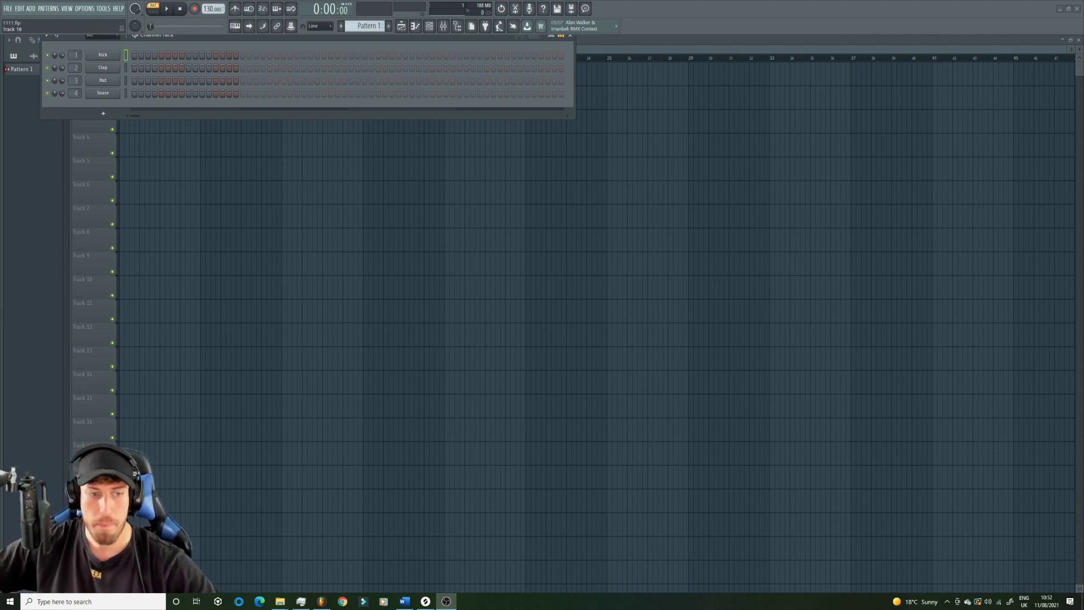
pyautogui.hotkey('alt', 'Tab')
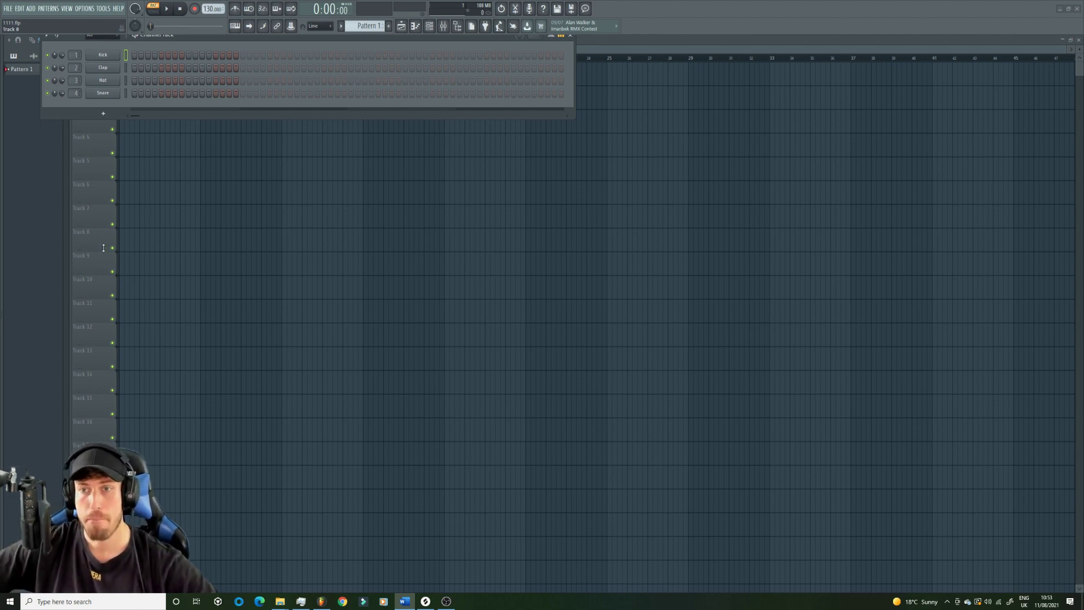
pyautogui.press('F6')
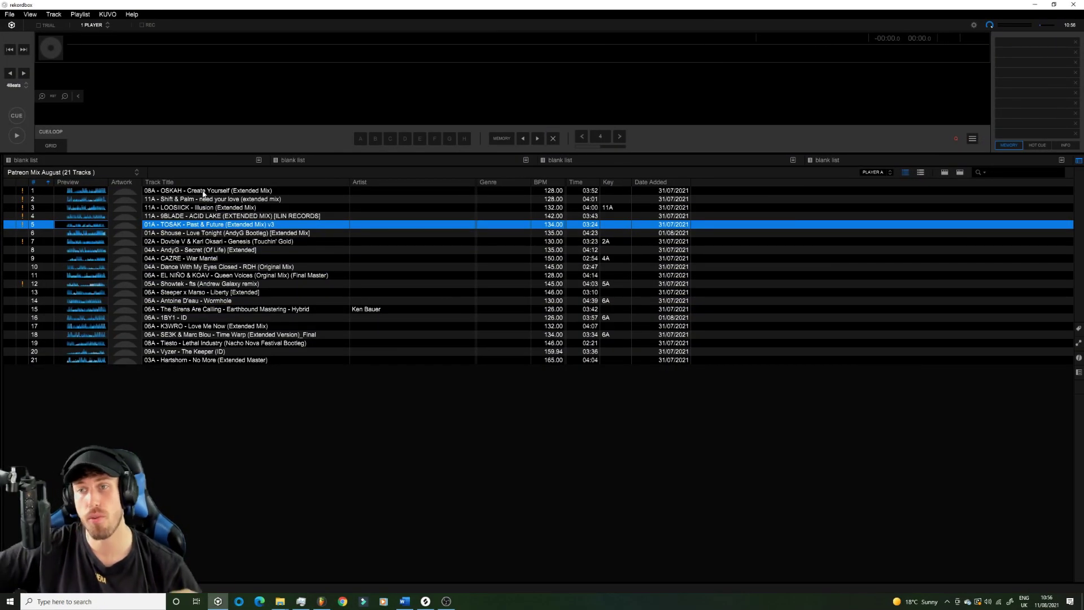
# Look through the track order of the Patreon Mix August playlist, from OSKAH - Create Yourself down to Vyzer - The Keeper.
pyautogui.click(203, 192)
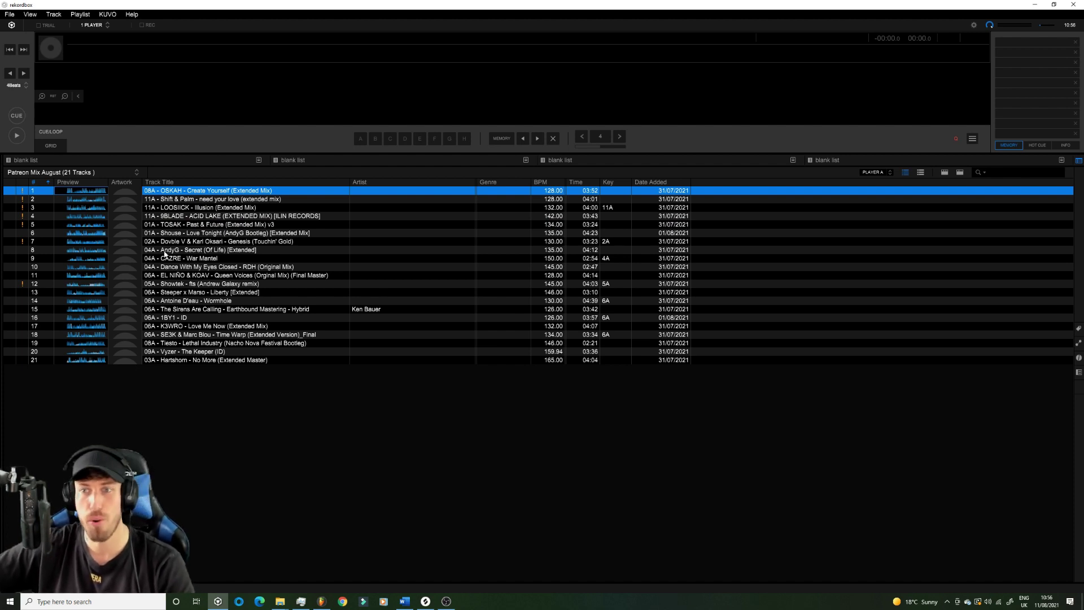
pyautogui.click(164, 251)
pyautogui.click(196, 225)
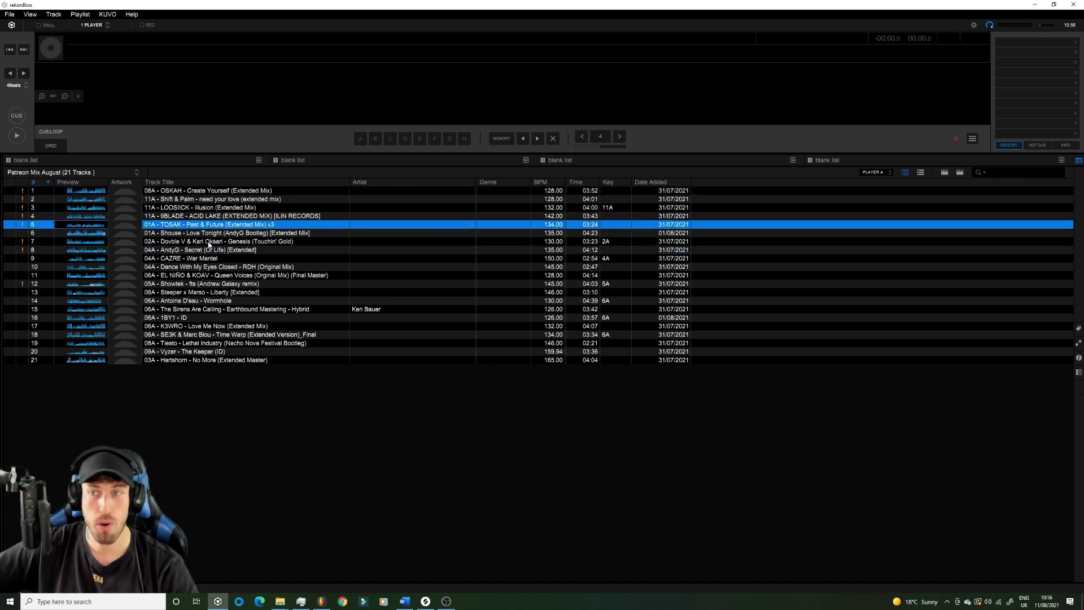
pyautogui.press('Down')
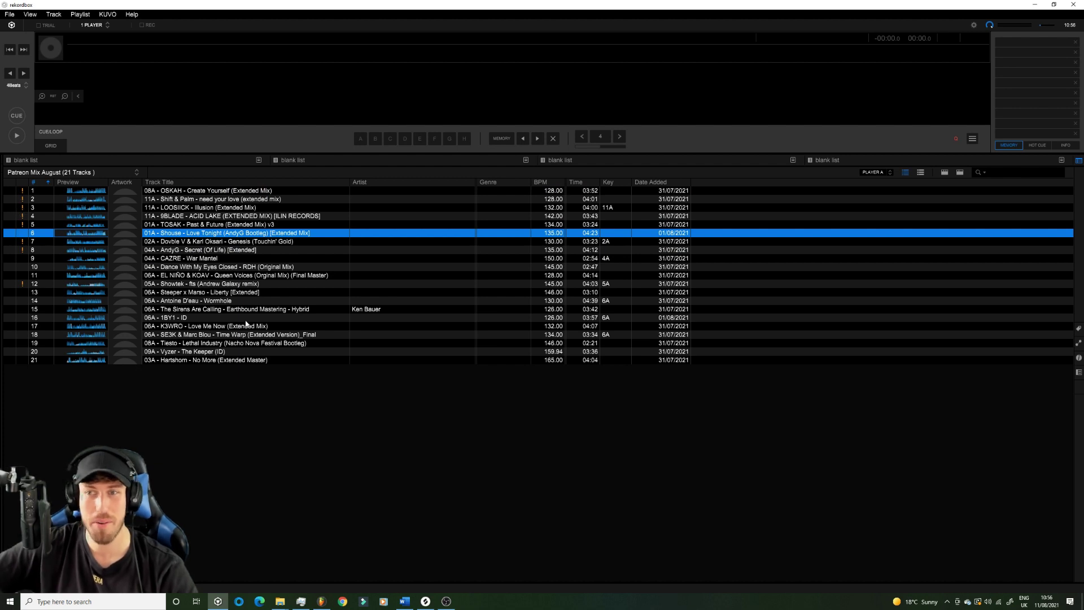
pyautogui.click(203, 310)
pyautogui.click(231, 342)
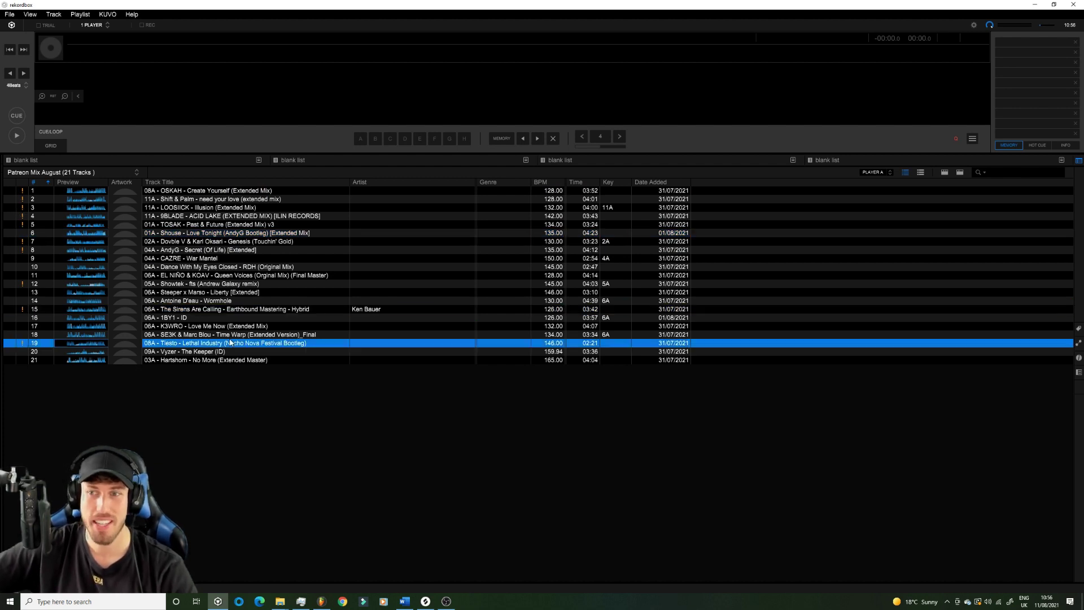
pyautogui.click(219, 352)
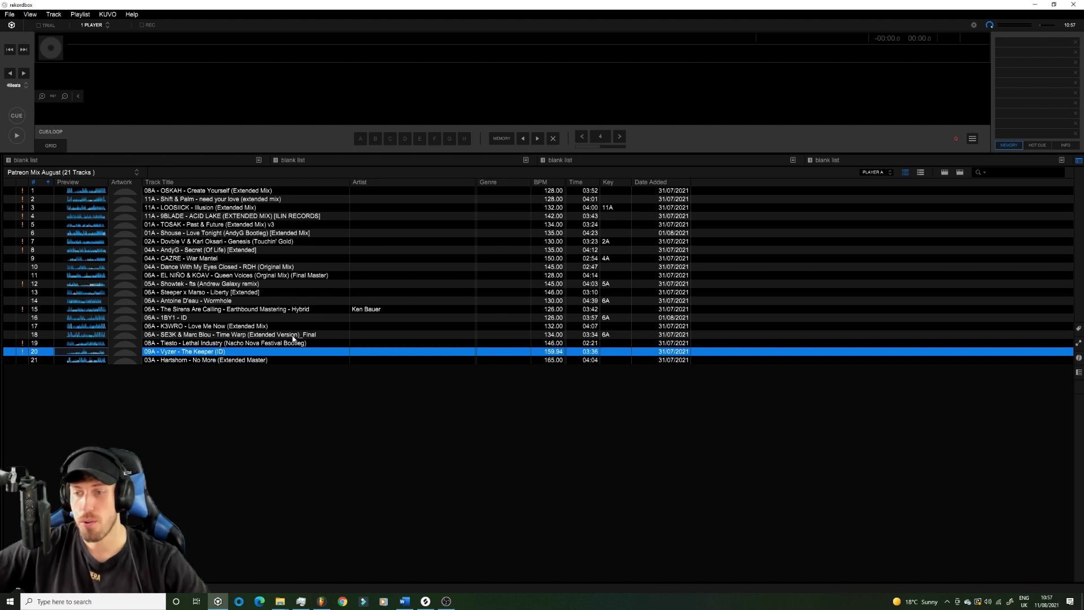
# Switch to Mixed In Key and examine the key results listed for the tracks in the collection.
pyautogui.click(240, 604)
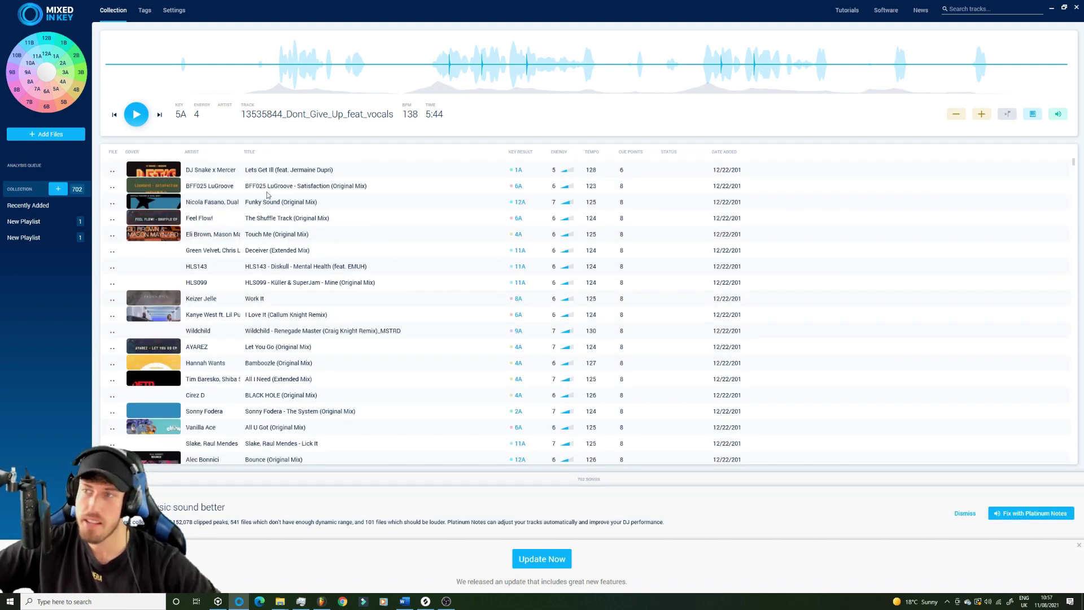
pyautogui.click(305, 174)
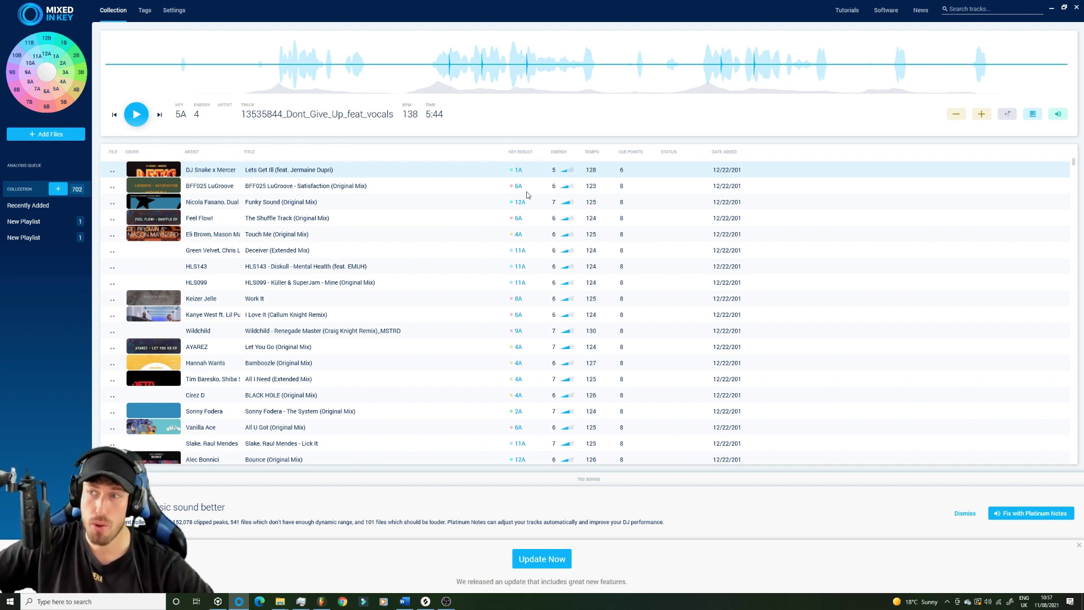
pyautogui.moveTo(518, 175)
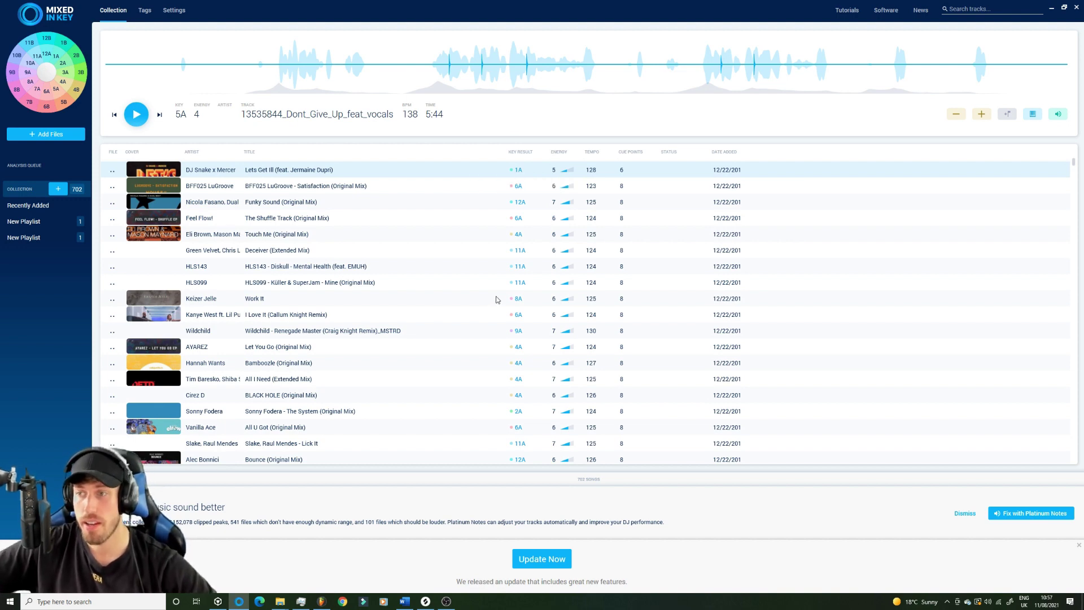
pyautogui.scroll(-8, 497, 299)
pyautogui.scroll(8, 496, 300)
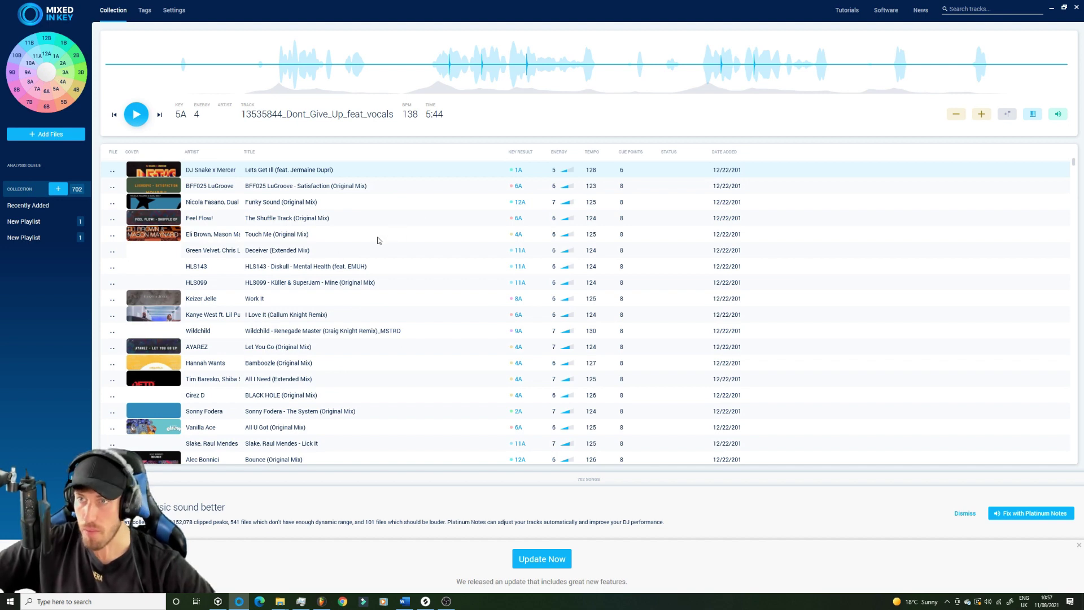
# Filter the collection to key 1A on the key wheel, clear the filter and look over the 1A tracks.
pyautogui.click(57, 54)
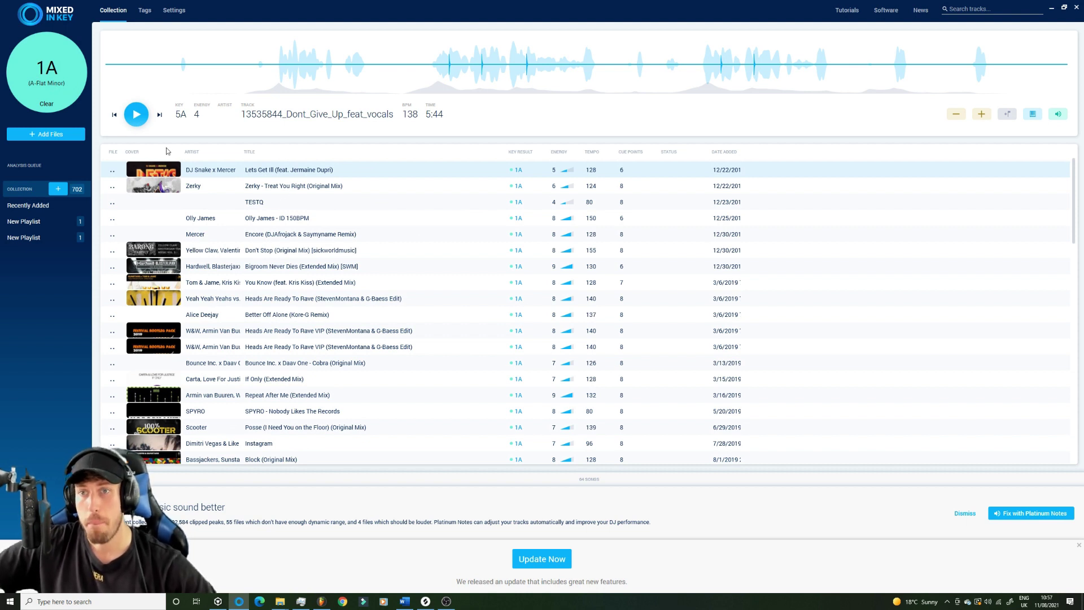
pyautogui.click(52, 106)
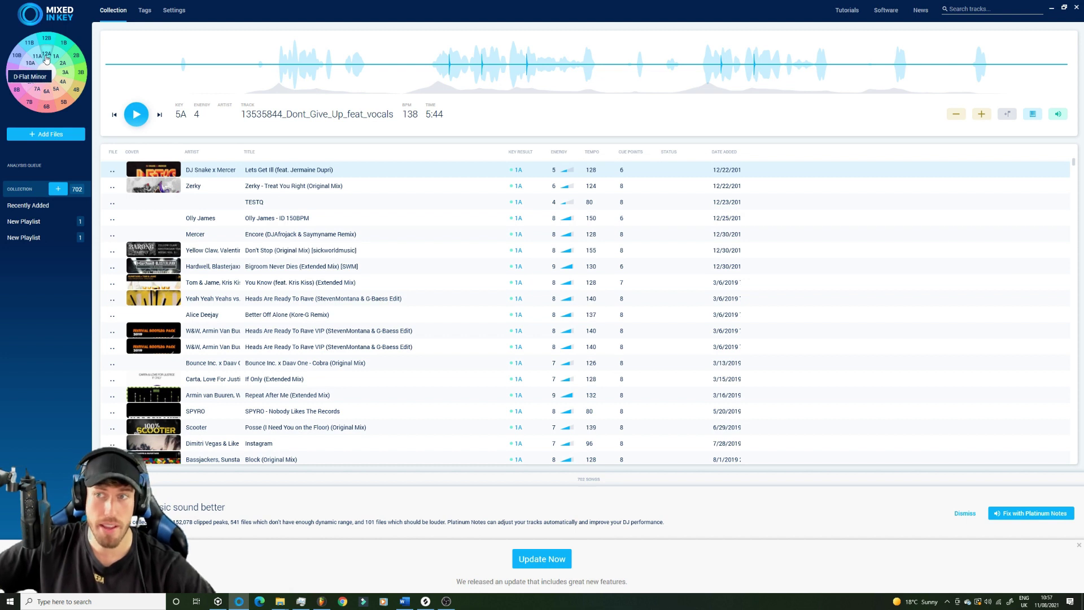
pyautogui.click(343, 186)
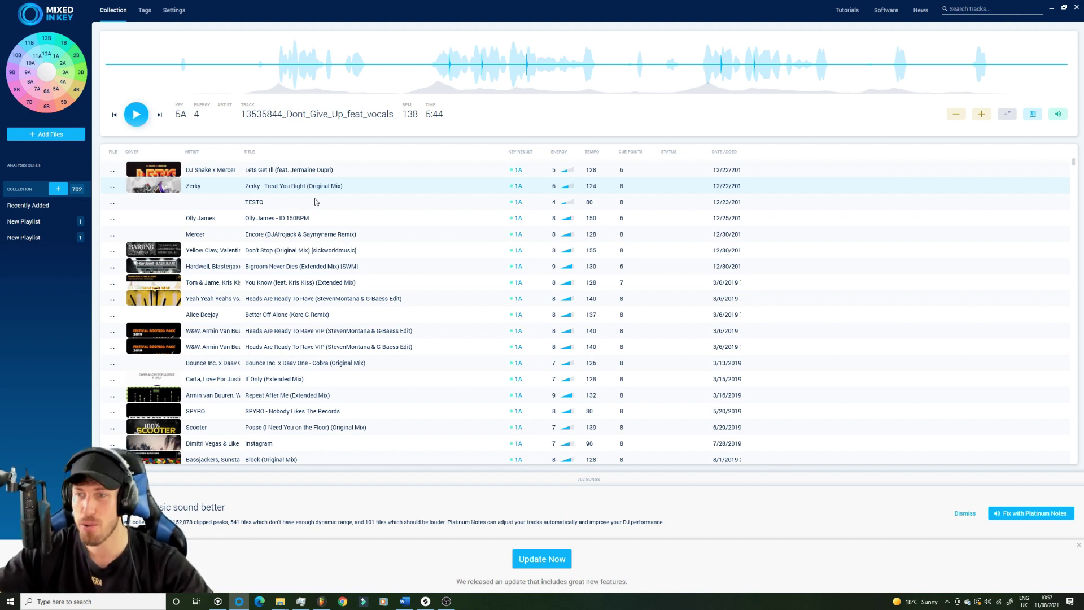
pyautogui.click(321, 348)
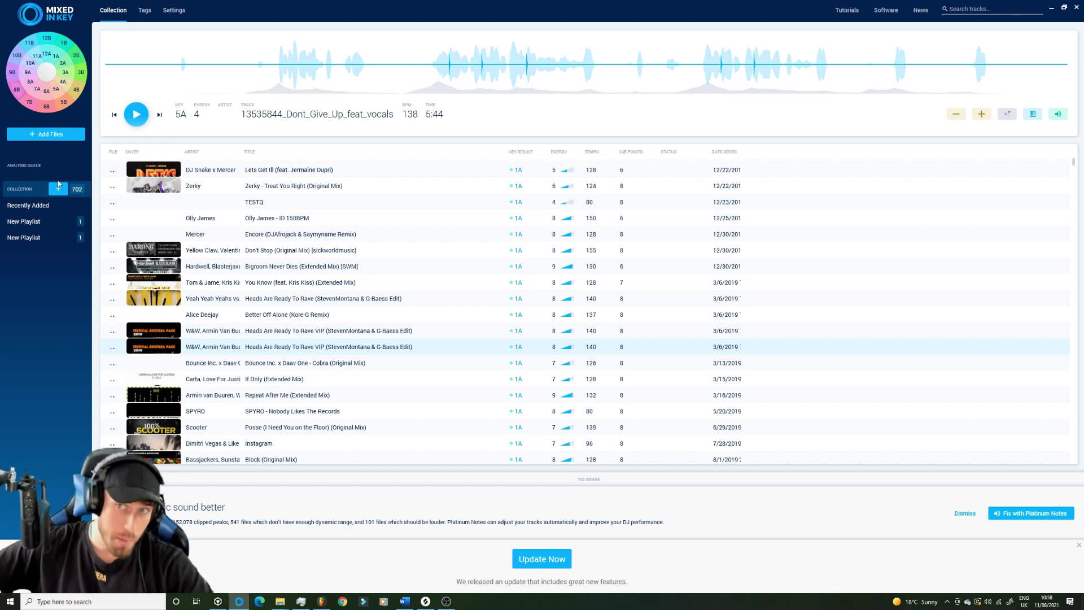
pyautogui.click(368, 240)
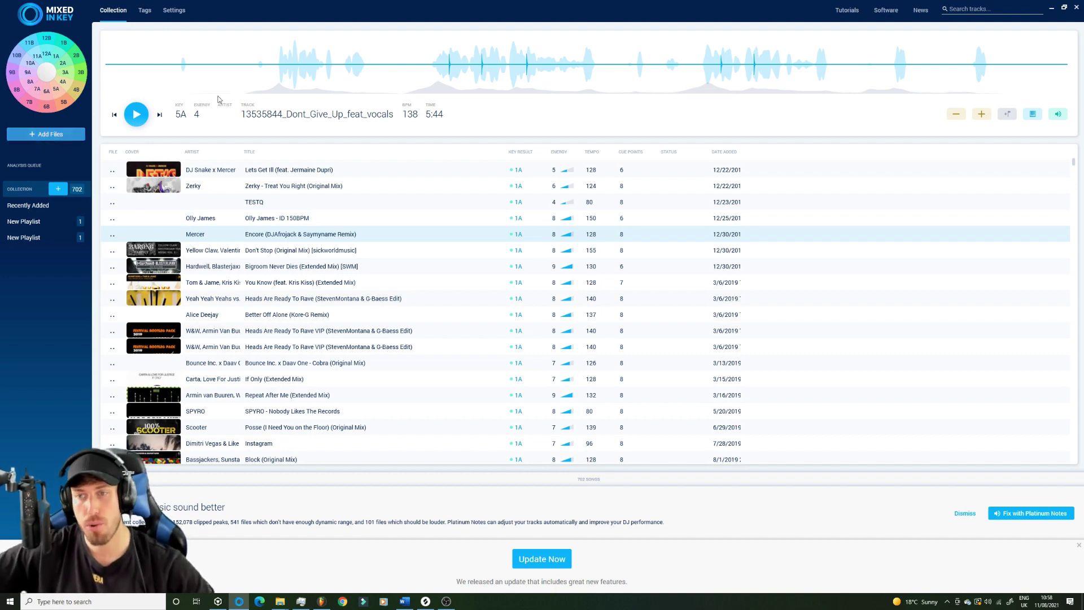
# Switch back to rekordbox and examine the key prefixes of the playlist's track titles from the first track to the last.
pyautogui.click(220, 603)
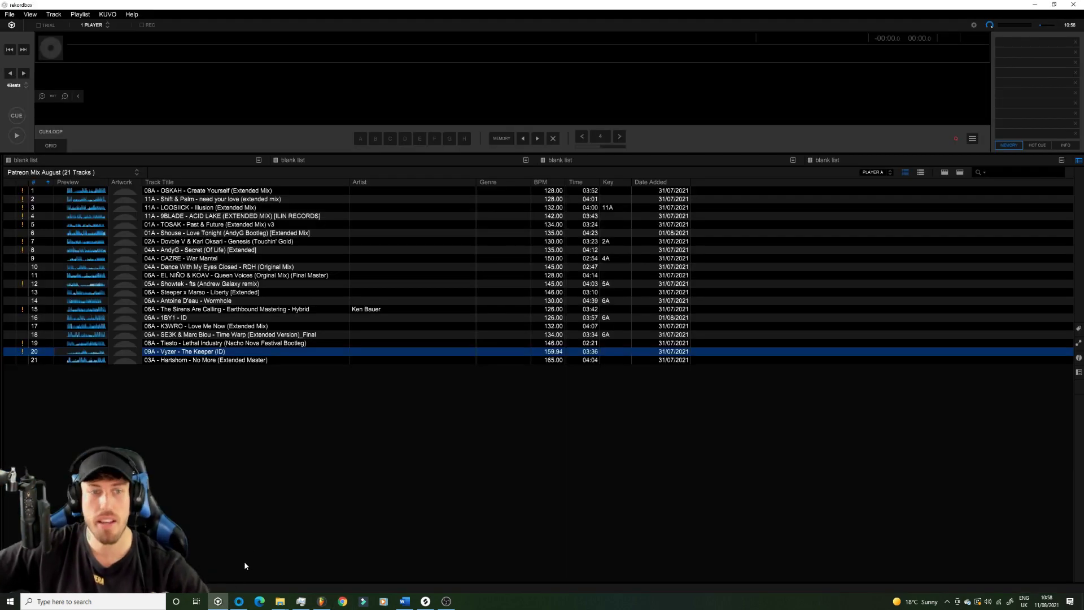
pyautogui.click(167, 192)
pyautogui.click(163, 199)
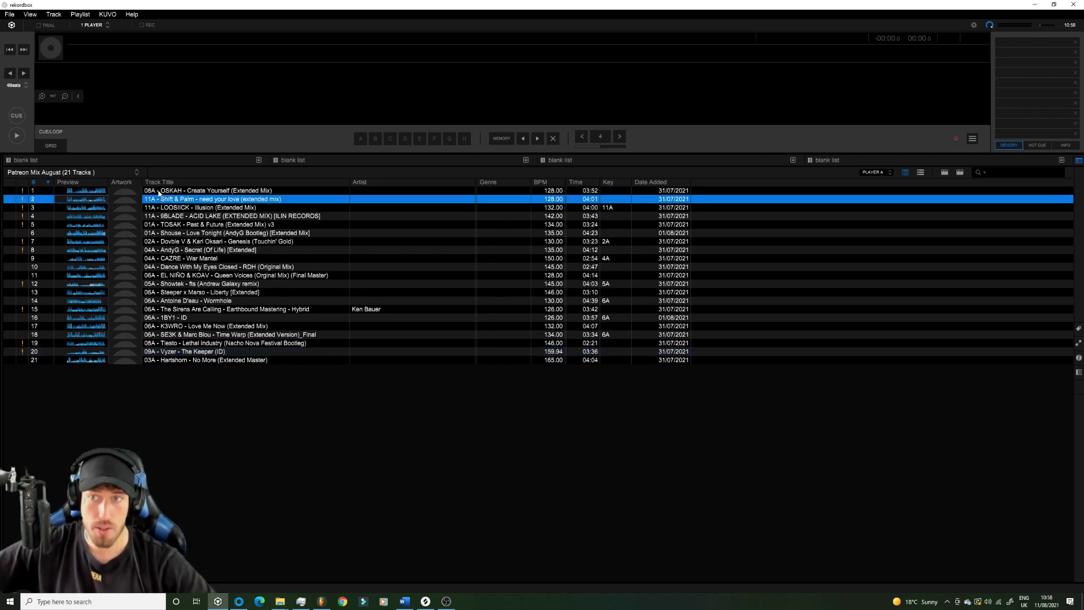
pyautogui.click(168, 216)
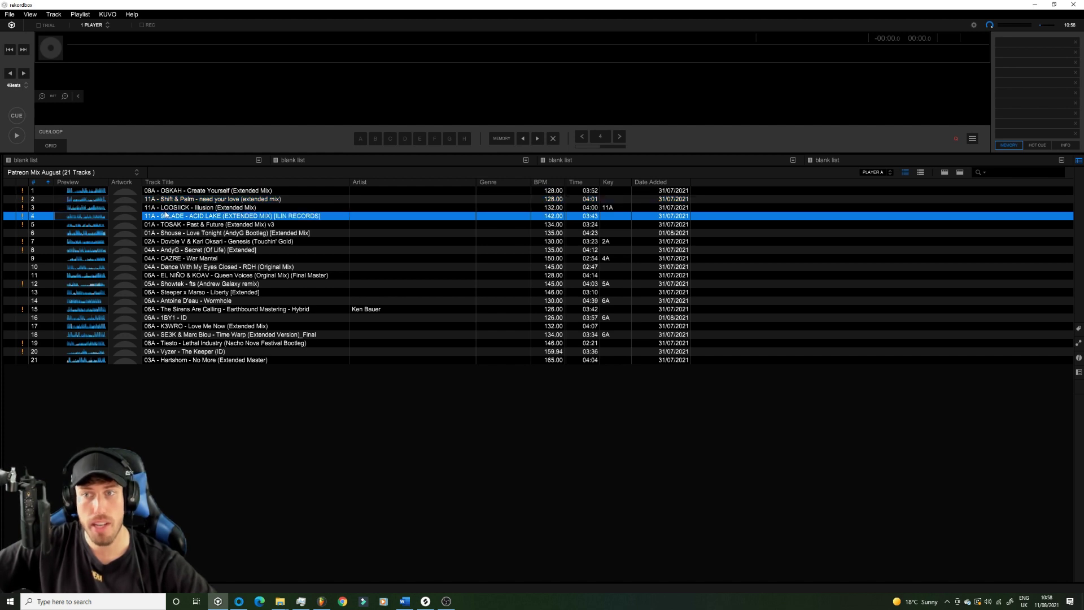
pyautogui.click(173, 224)
pyautogui.click(177, 275)
pyautogui.click(179, 251)
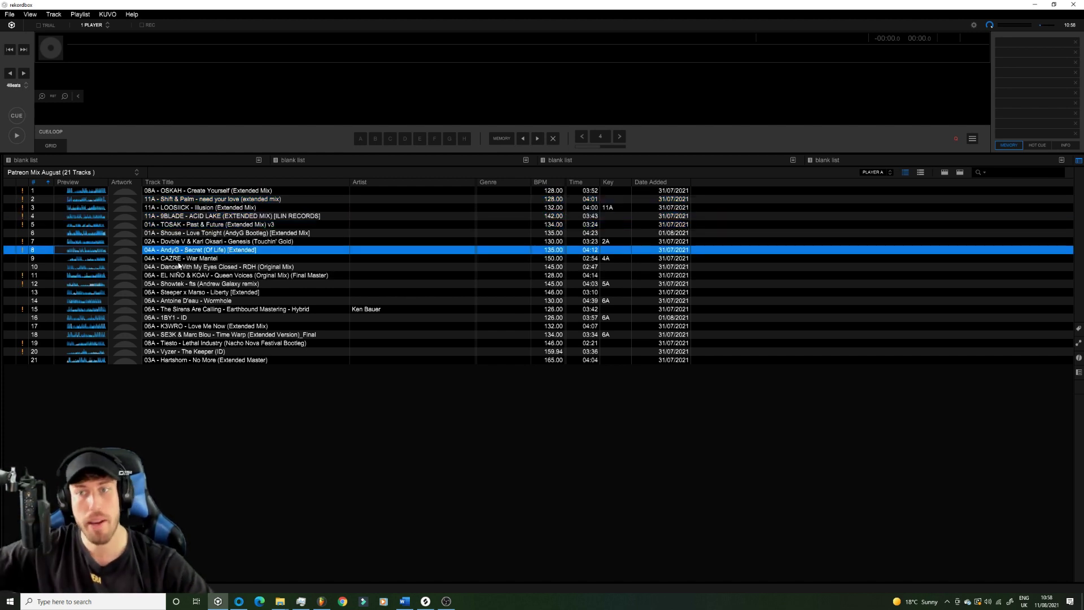
pyautogui.click(169, 300)
pyautogui.click(160, 360)
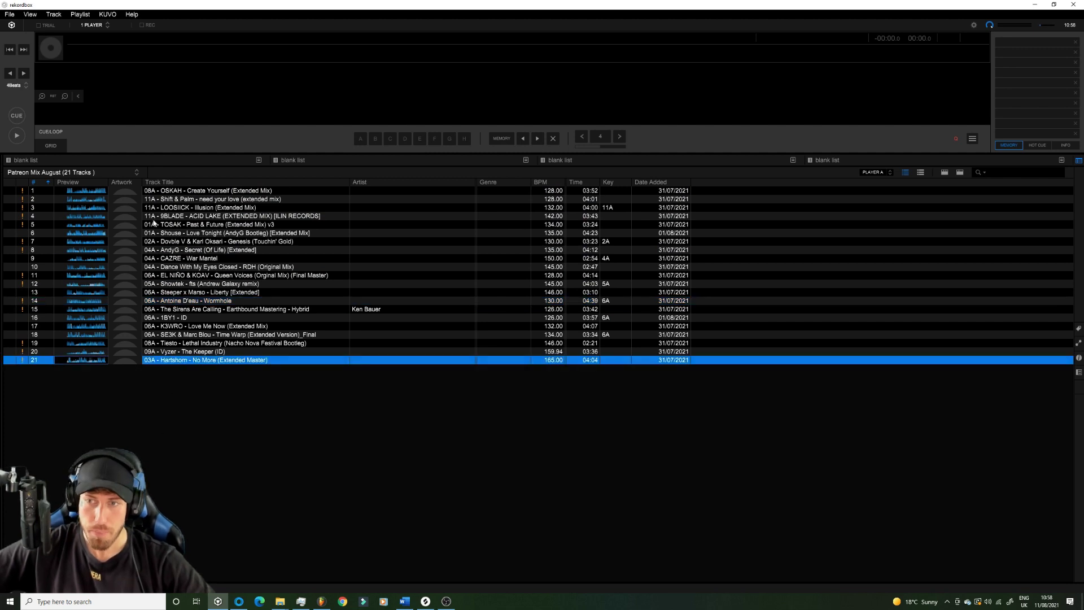
# Compare the key prefixes of Dance With My Eyes Closed and EL NIÑO & KOAV - Queen Voices in the playlist.
pyautogui.click(201, 192)
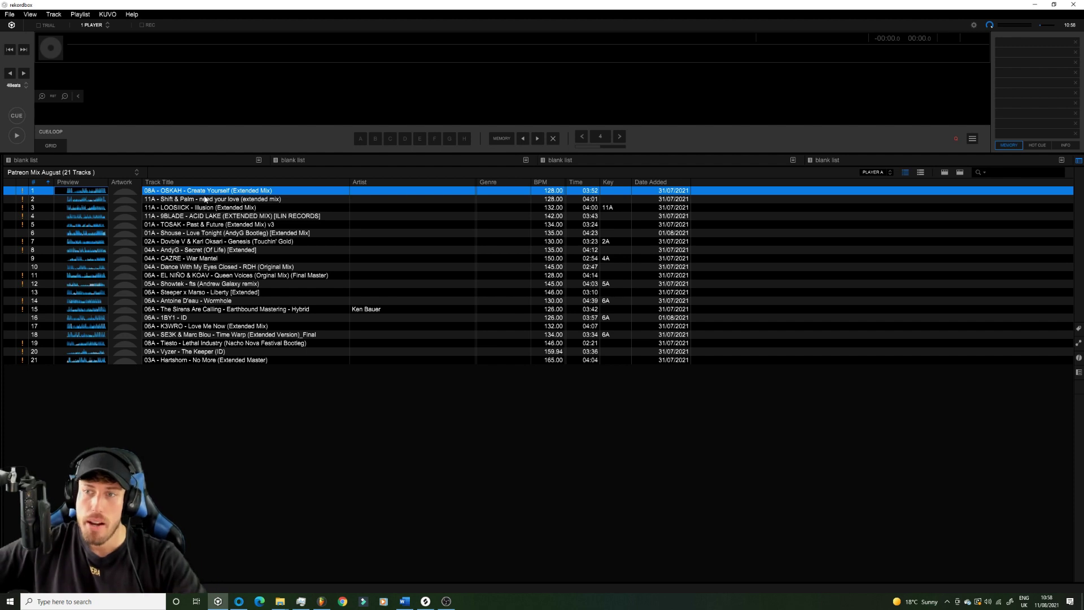
pyautogui.click(210, 276)
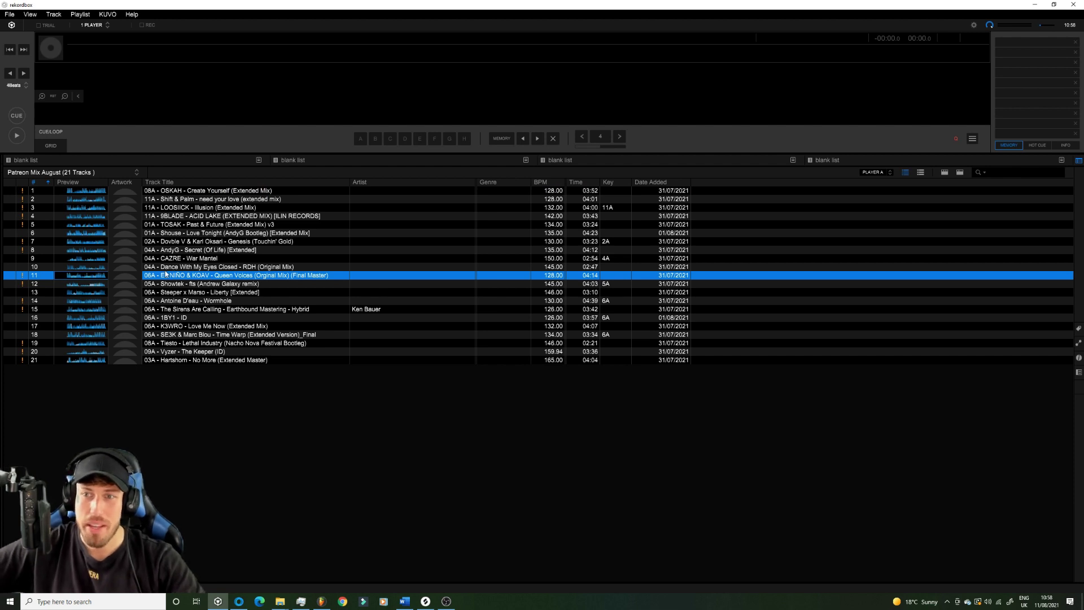
pyautogui.click(166, 269)
pyautogui.click(165, 276)
pyautogui.click(165, 268)
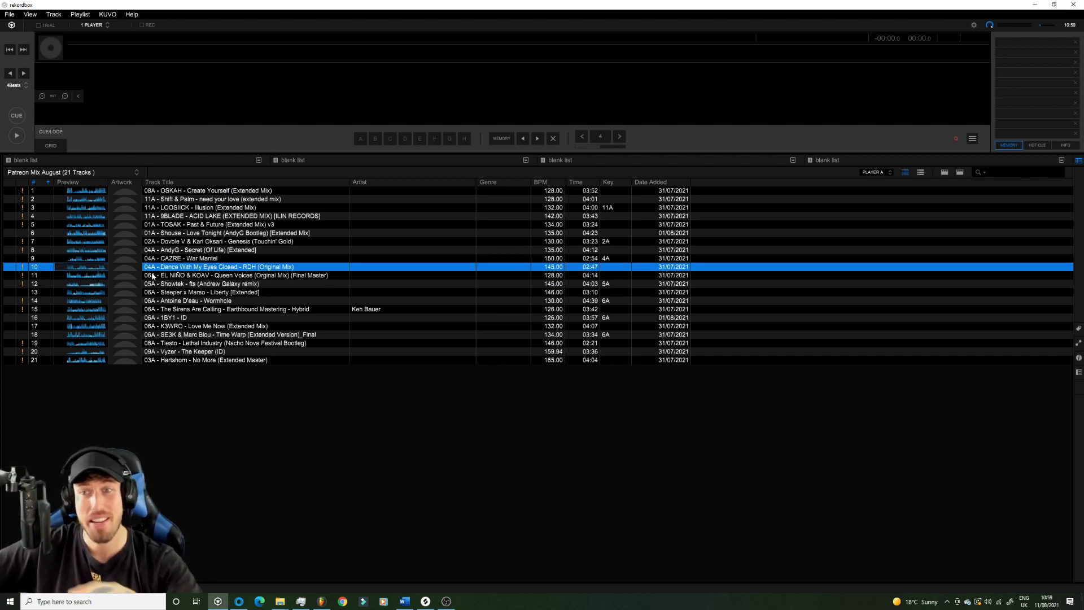
pyautogui.click(186, 273)
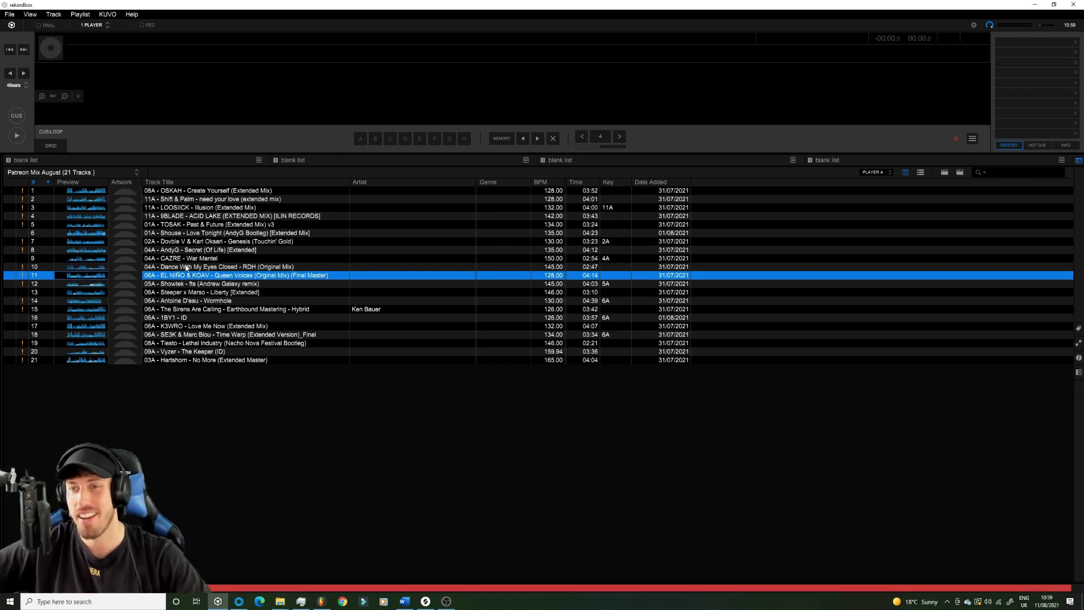
pyautogui.click(180, 269)
pyautogui.click(182, 275)
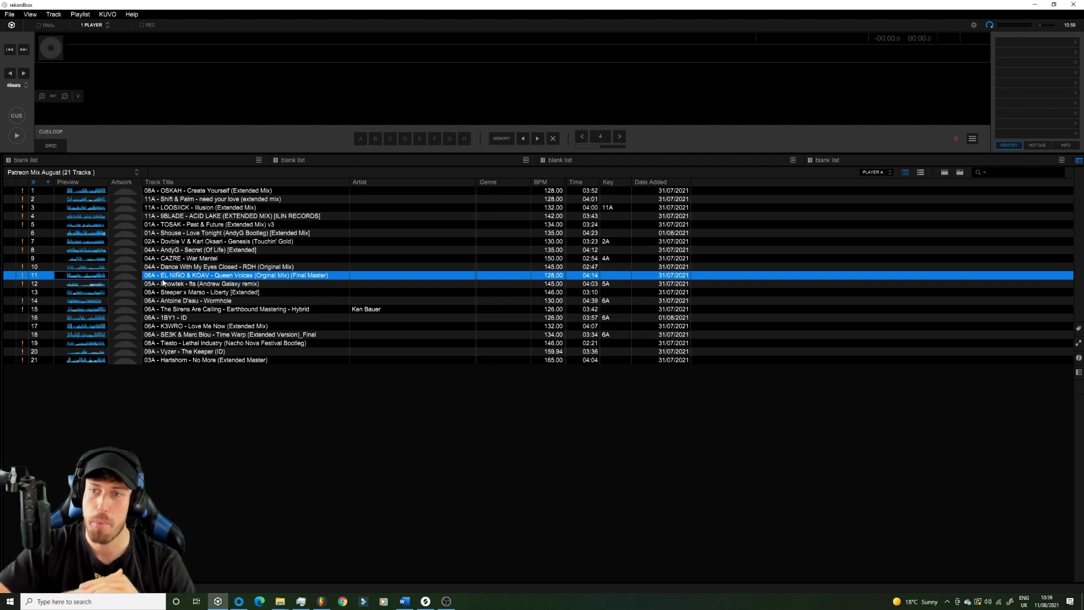
# Check the 04A tracks, the 1BY1 - ID track and the playlist's opening track for their keys and order.
pyautogui.click(196, 250)
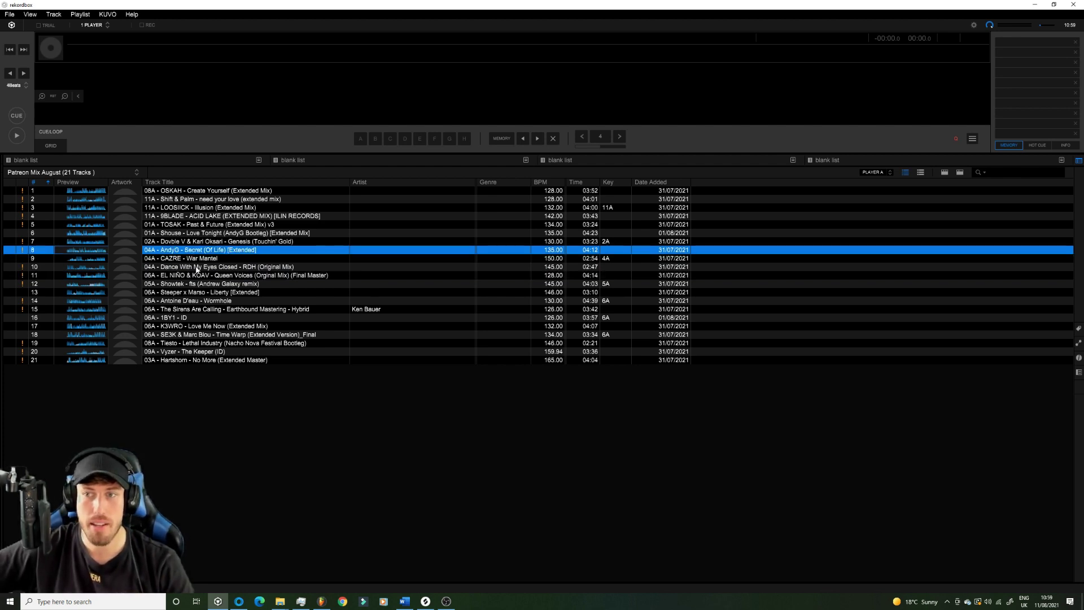
pyautogui.click(198, 268)
pyautogui.click(199, 261)
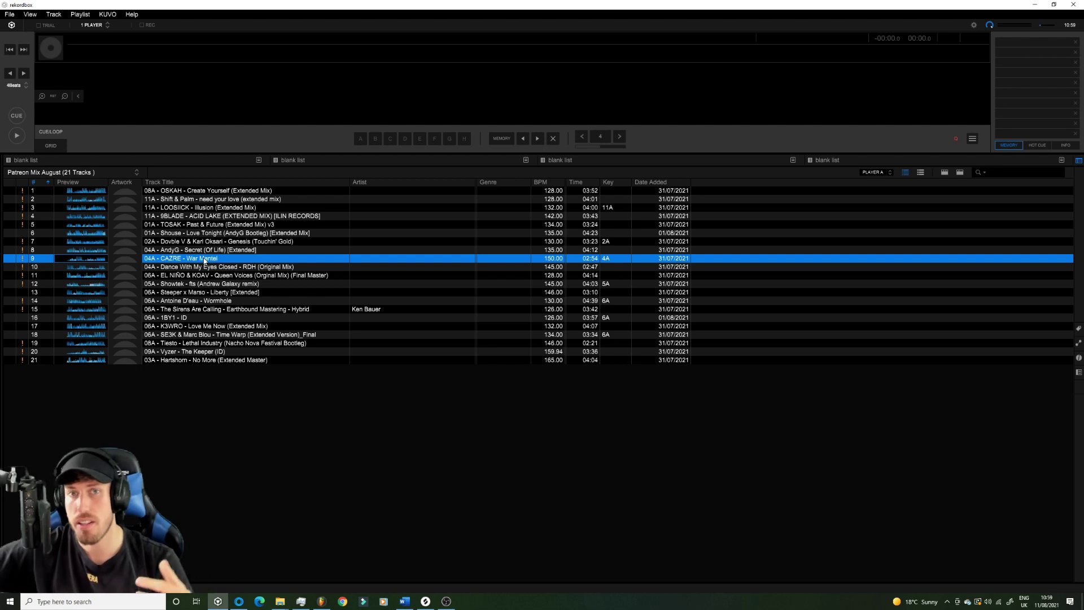
pyautogui.click(209, 319)
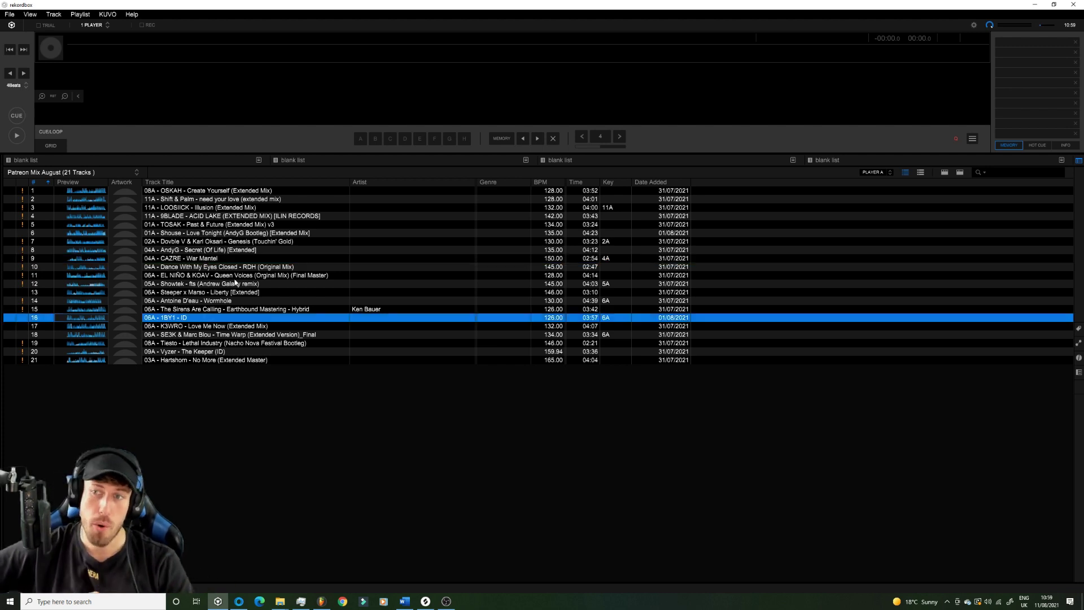
pyautogui.click(185, 190)
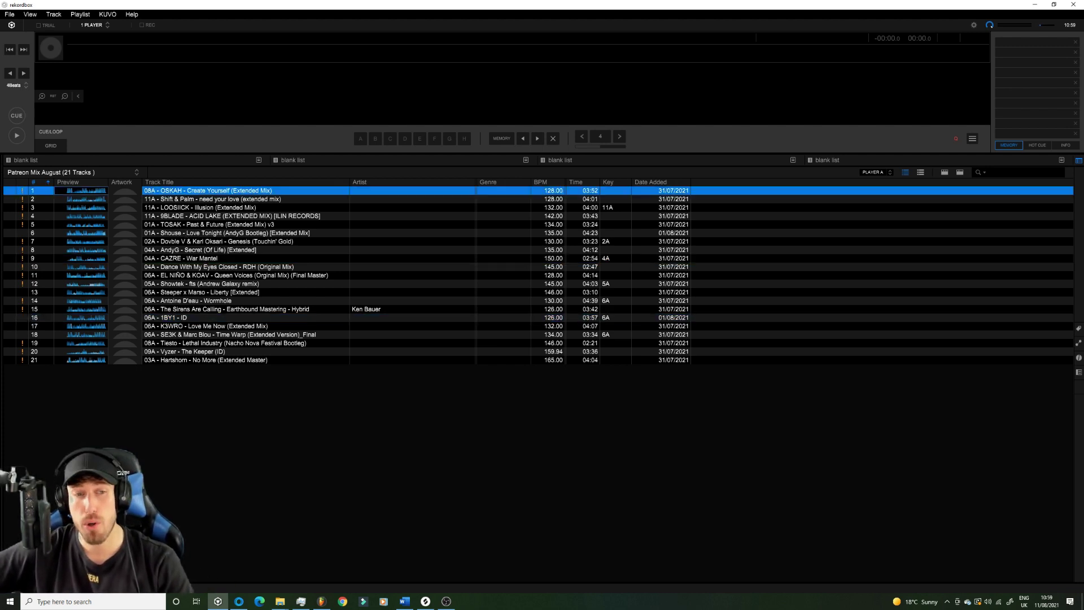
pyautogui.hotkey('alt', 'Tab')
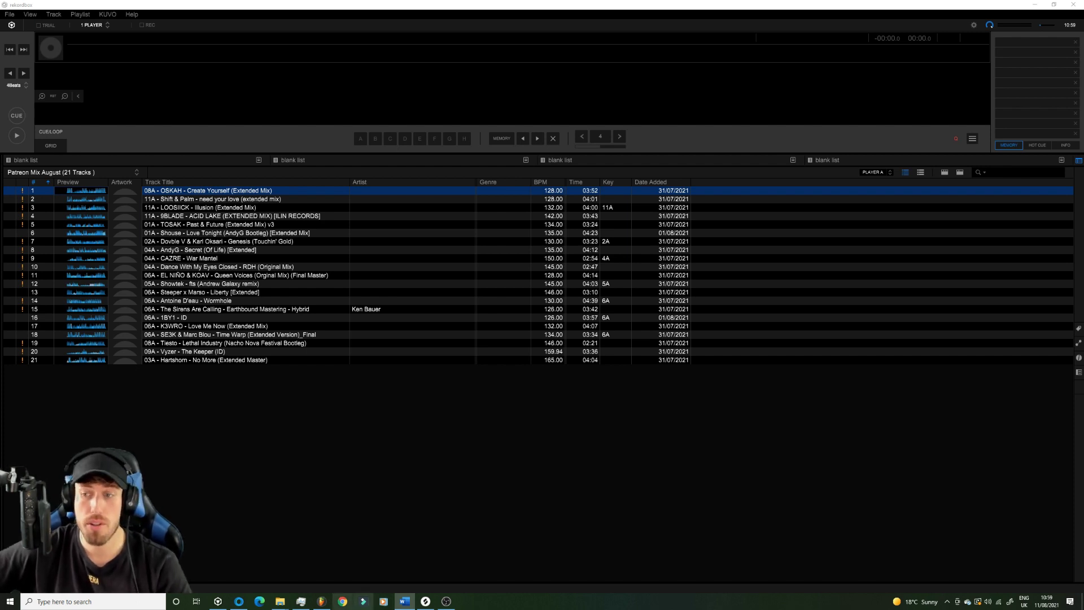
pyautogui.moveTo(241, 605)
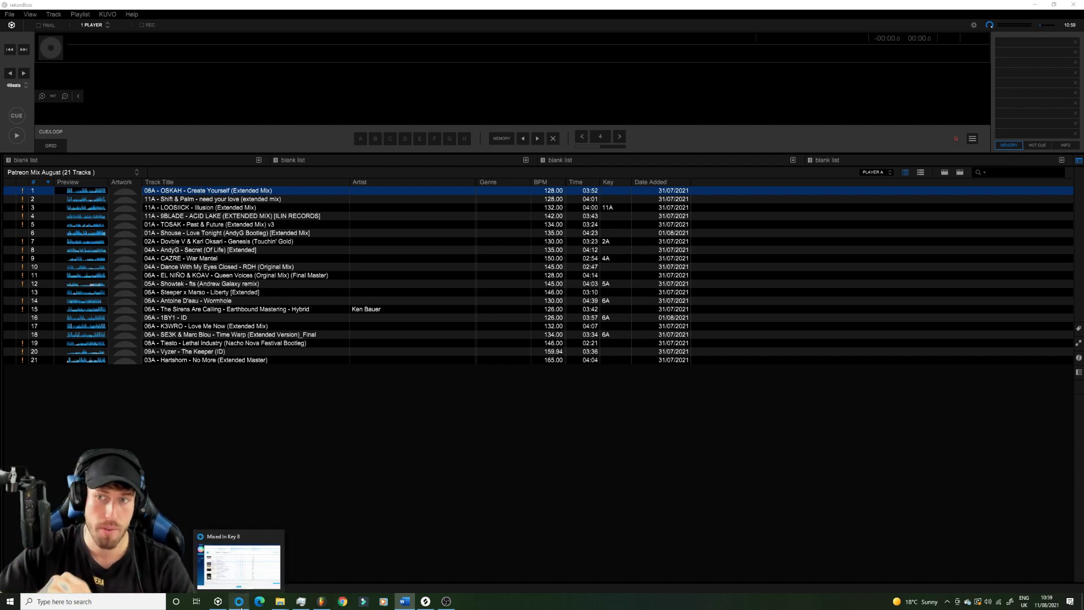
# Review the playlist's key transitions around Queen Voices, Past & Future, ACID LAKE and Genesis (Touchin' Gold).
pyautogui.click(345, 277)
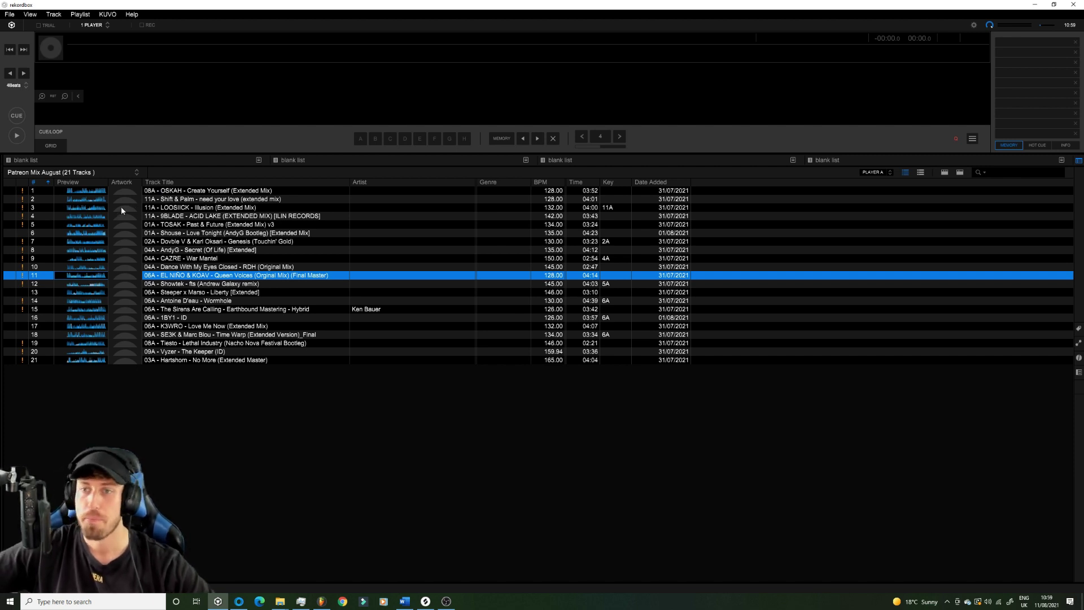
pyautogui.click(222, 224)
pyautogui.press('Up')
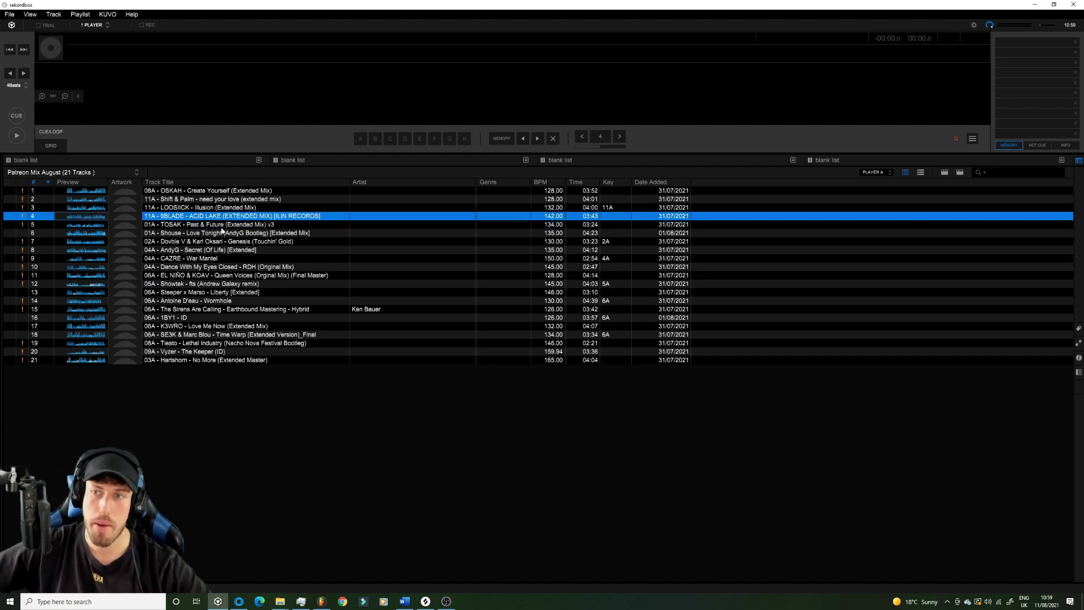
pyautogui.click(221, 242)
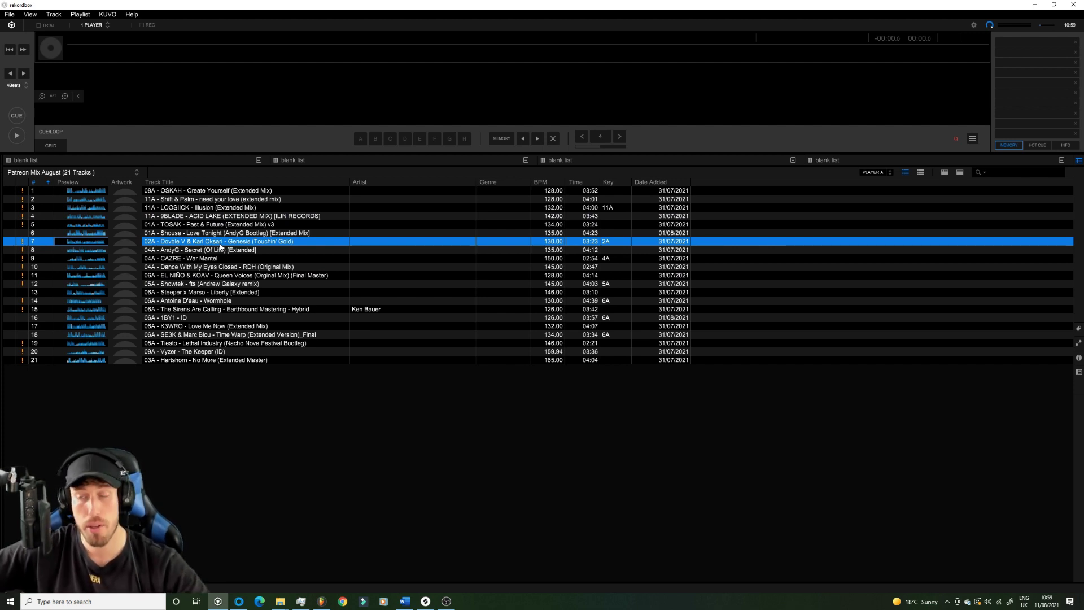
# Check the keys and order of the playlist's Queen Voices, Showtek 05A and following 06A tracks, through Time Warp.
pyautogui.click(215, 275)
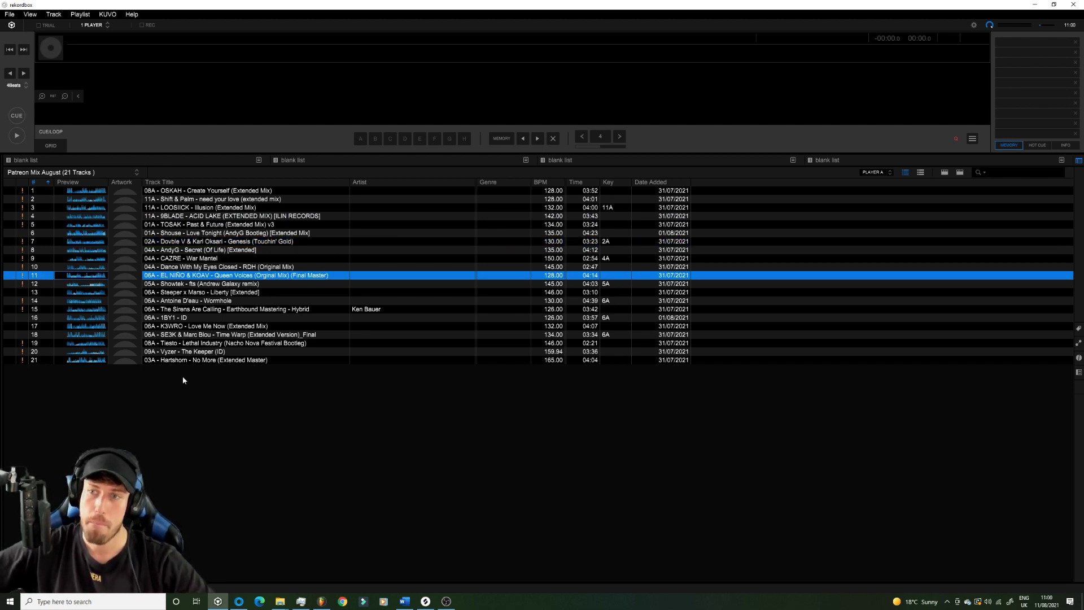
pyautogui.click(191, 284)
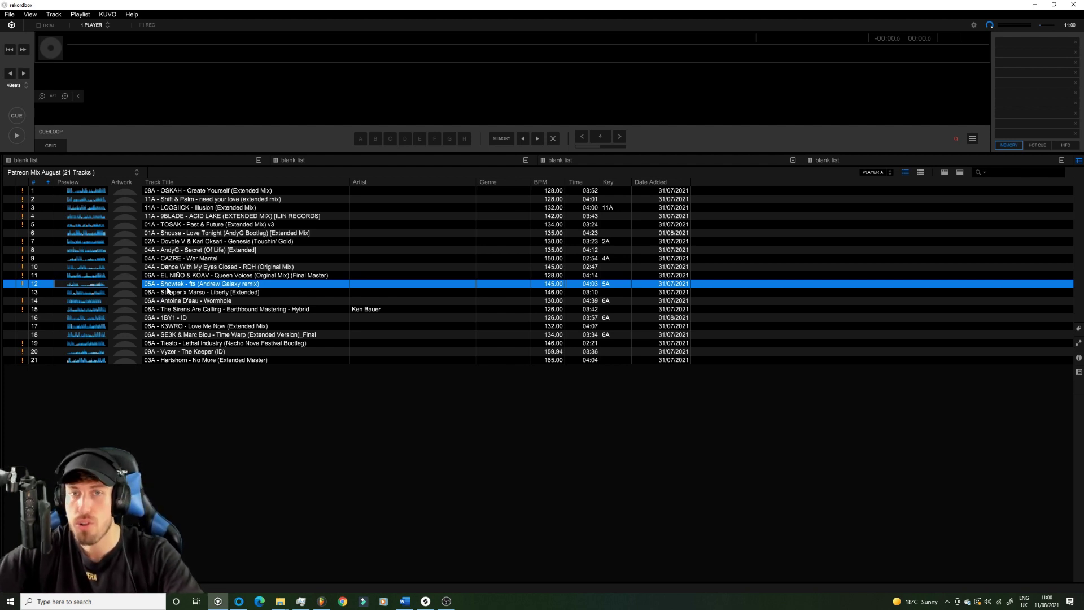
pyautogui.click(180, 319)
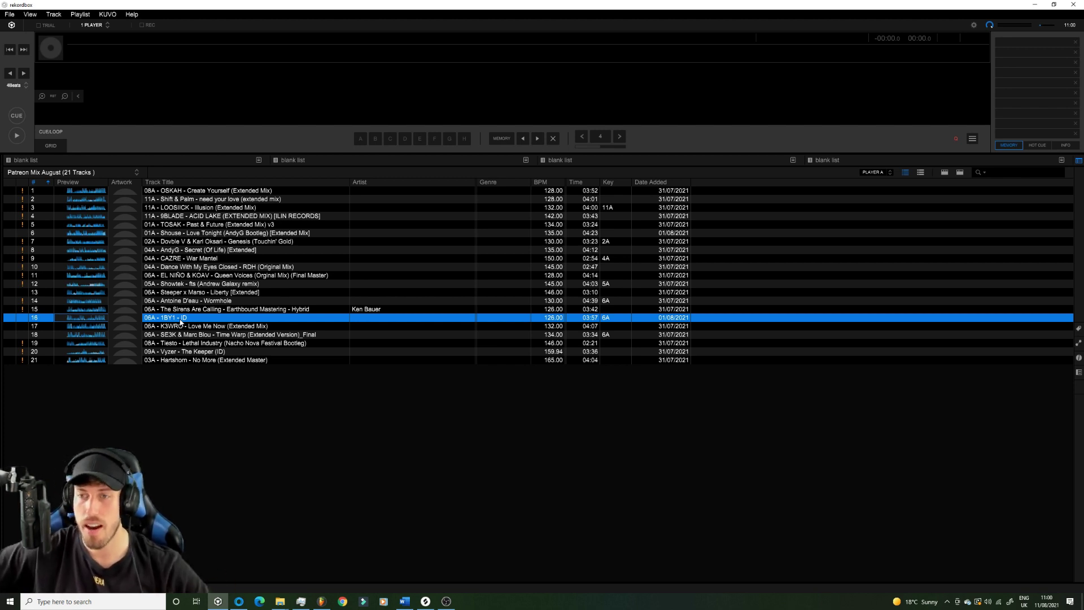
pyautogui.click(181, 325)
pyautogui.click(178, 335)
pyautogui.click(188, 310)
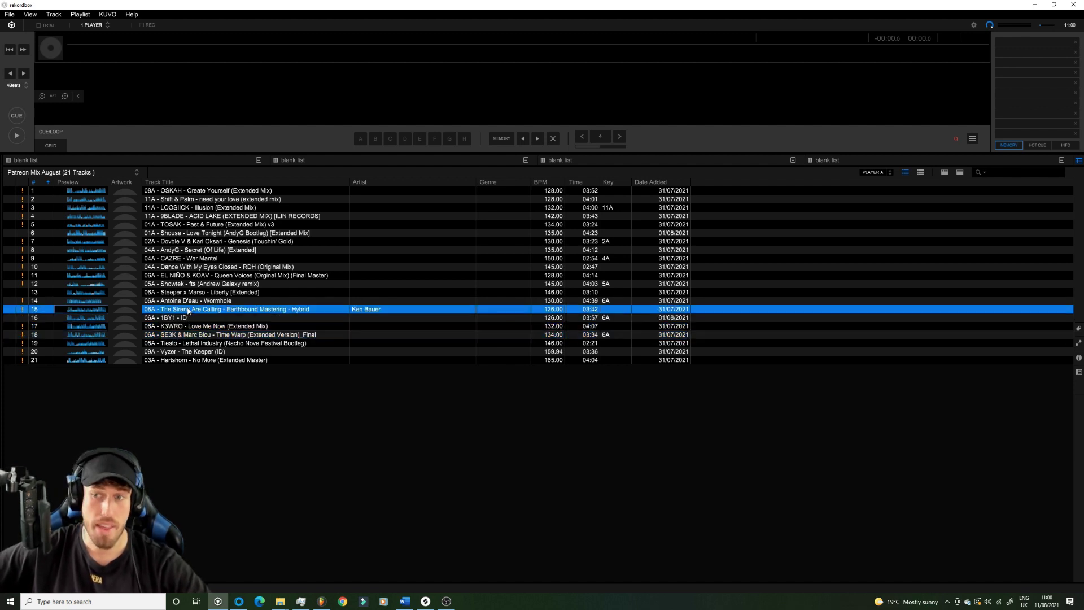
pyautogui.click(180, 335)
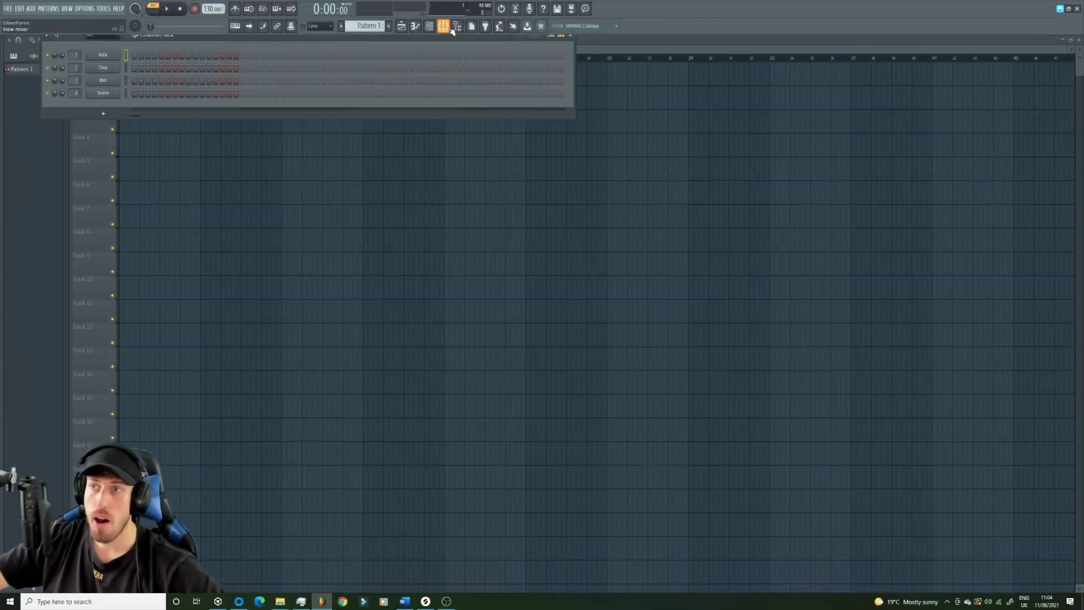
# Open the FL Studio mixer, and leave only the empty playlist displayed with the mixer and channel rack hidden.
pyautogui.click(449, 26)
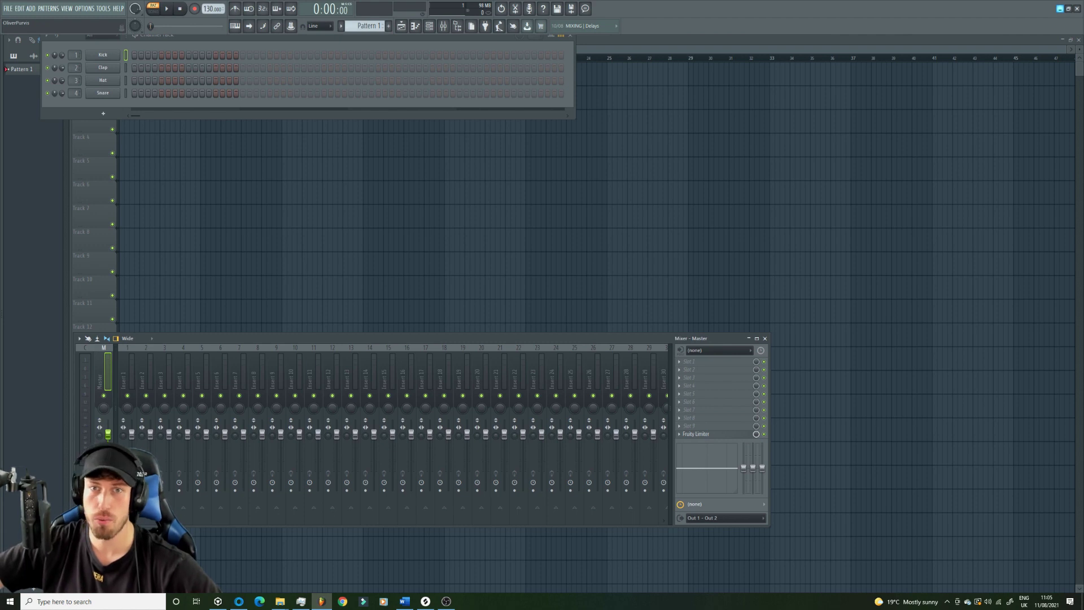
pyautogui.click(446, 601)
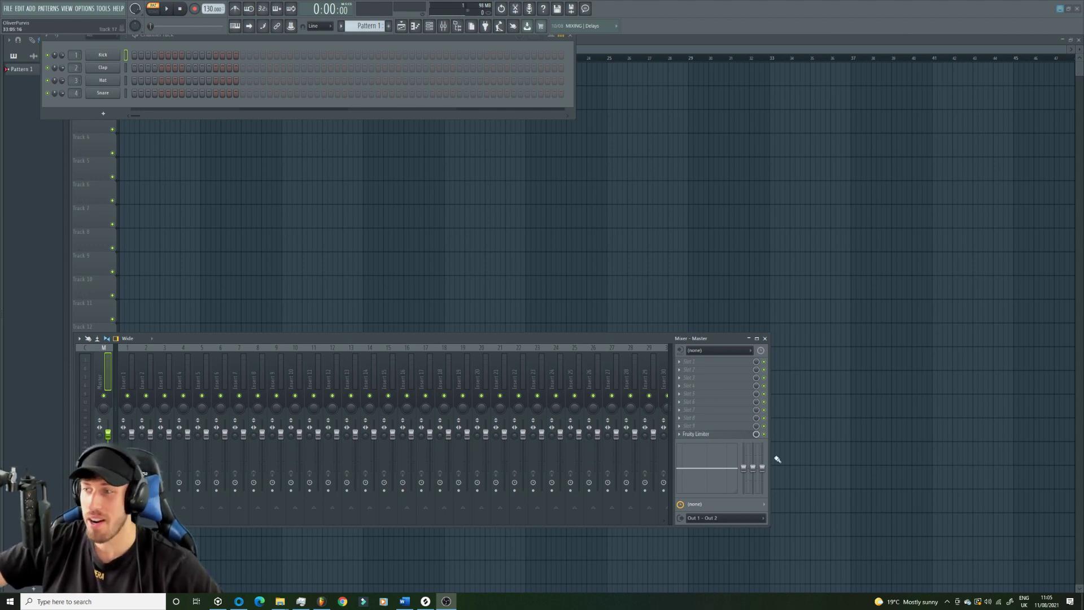
pyautogui.click(765, 437)
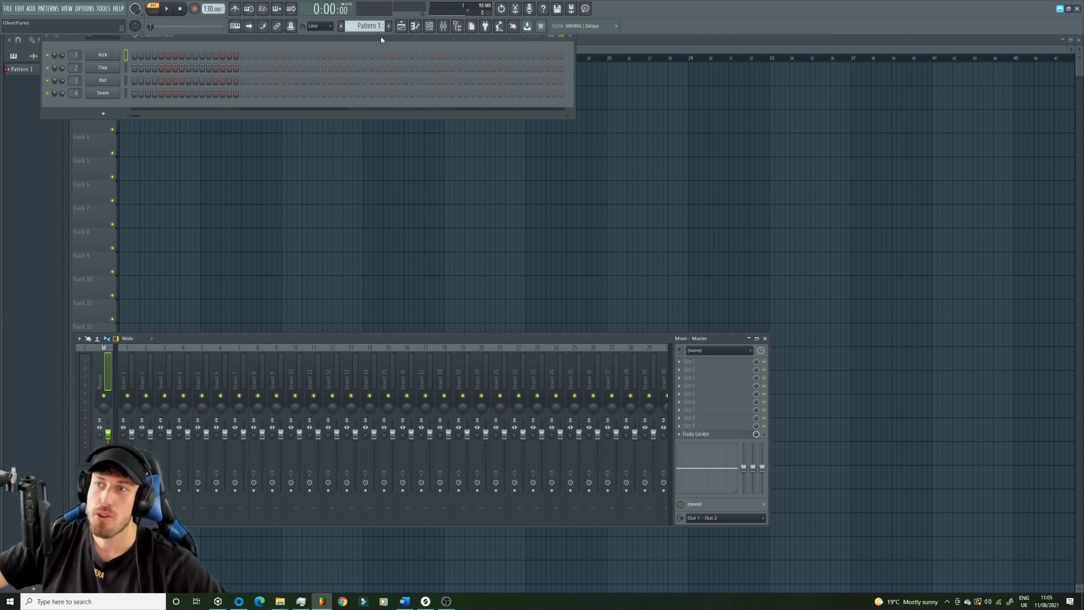
pyautogui.click(401, 26)
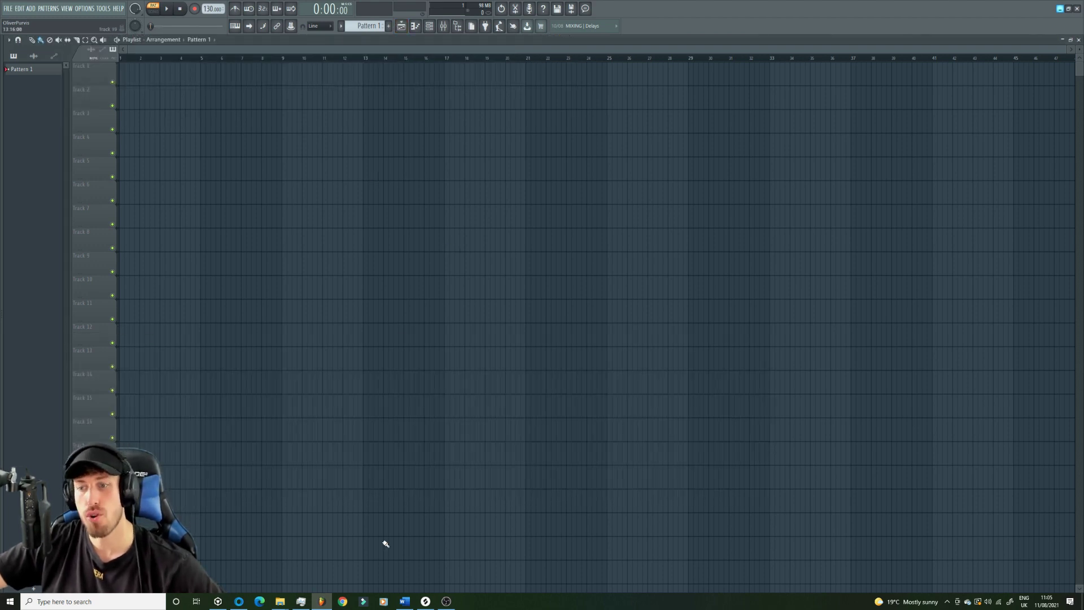
pyautogui.moveTo(247, 602)
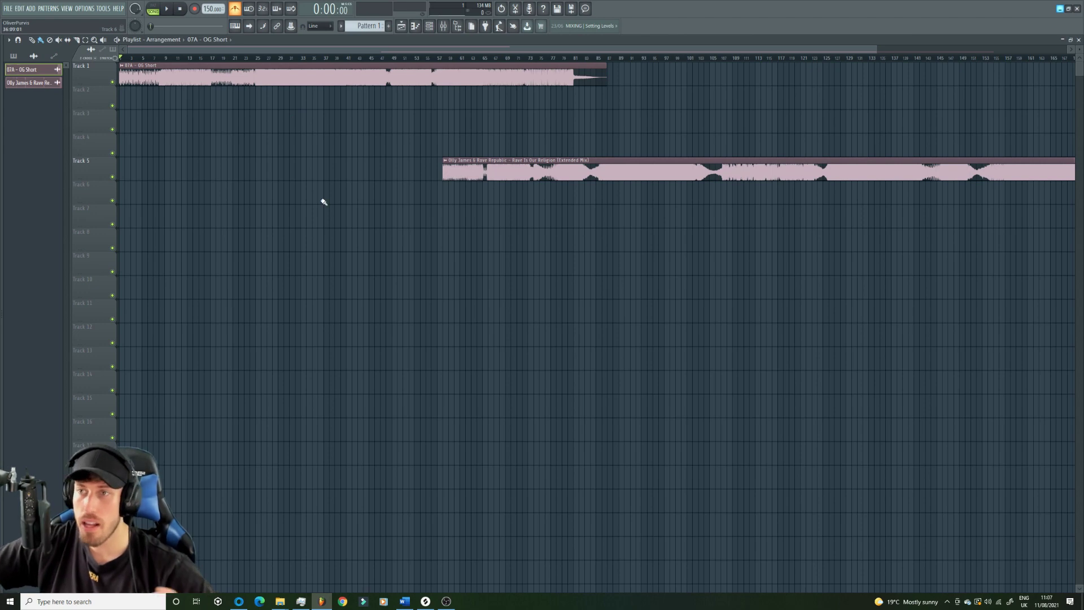
# Place the playhead at bar 17 of the arrangement, at the start of the break in the 07A - OG Short clip.
pyautogui.moveTo(877, 48); pyautogui.dragTo(773, 75)
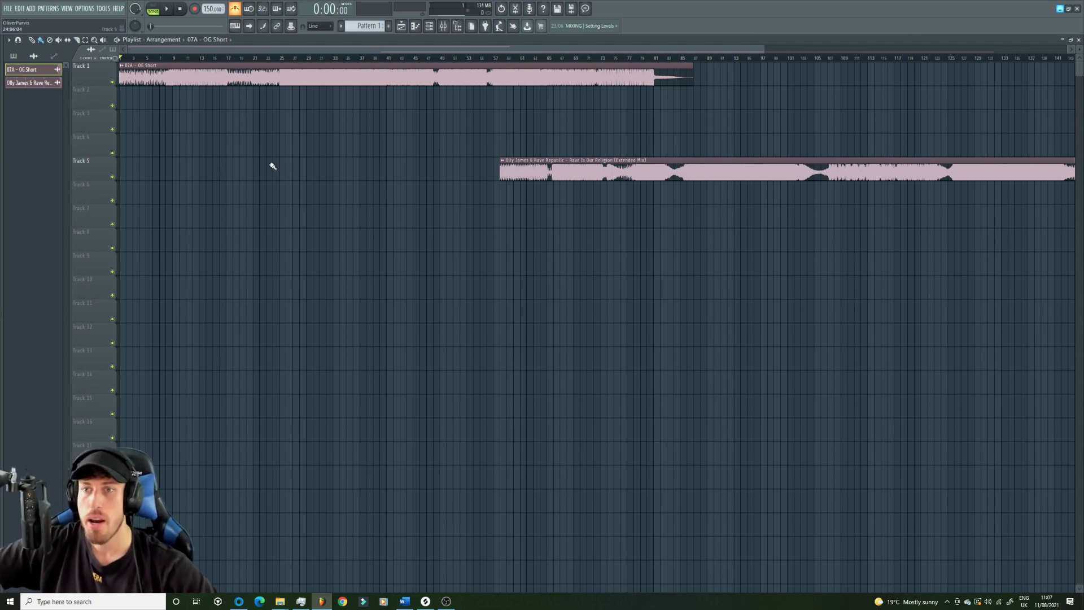
pyautogui.moveTo(766, 49); pyautogui.dragTo(87, 55)
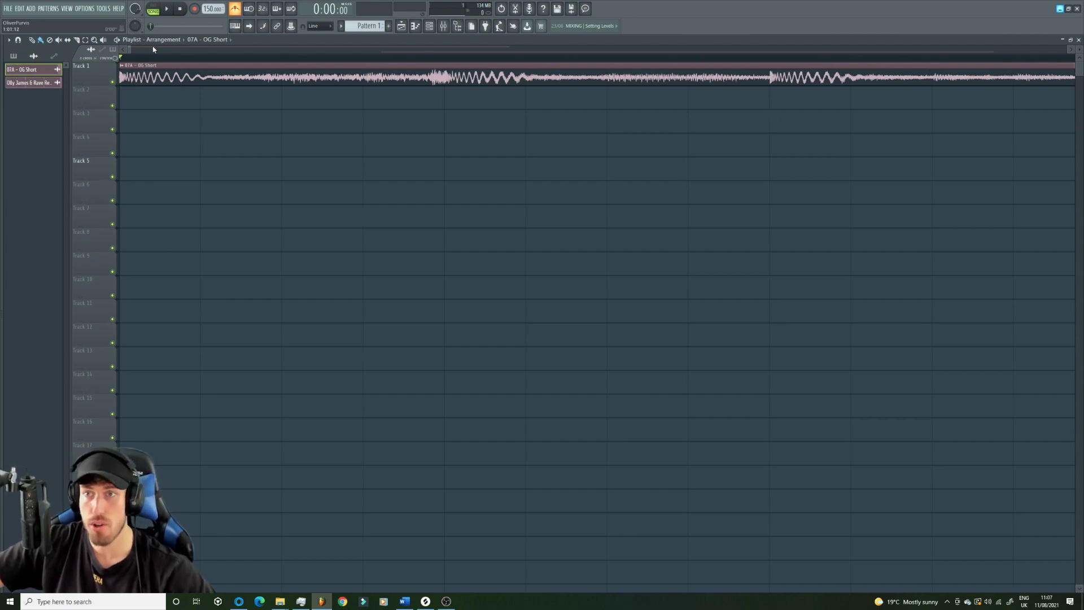
pyautogui.moveTo(130, 49); pyautogui.dragTo(596, 50)
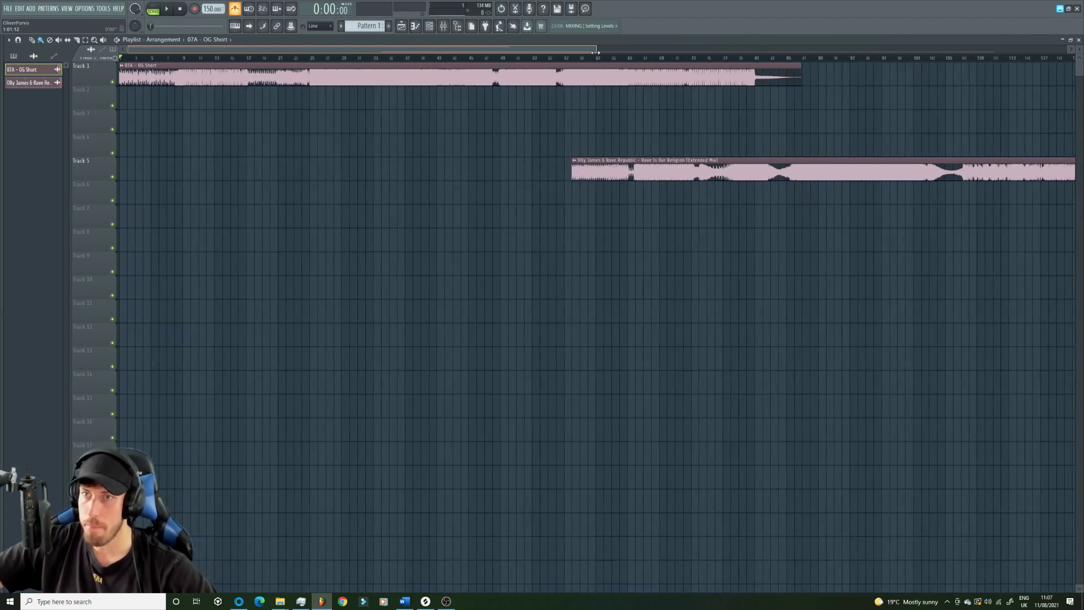
pyautogui.click(233, 58)
pyautogui.click(265, 59)
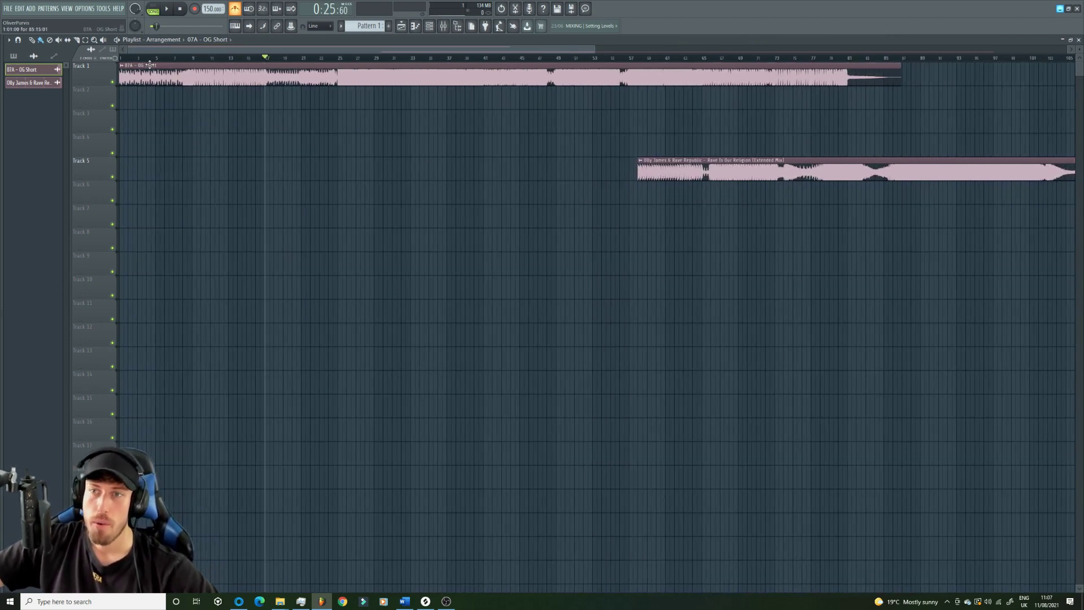
# Fit the 07A - OG Short clip to the project tempo, using its embedded 150 BPM.
pyautogui.doubleClick(129, 68)
pyautogui.click(121, 65)
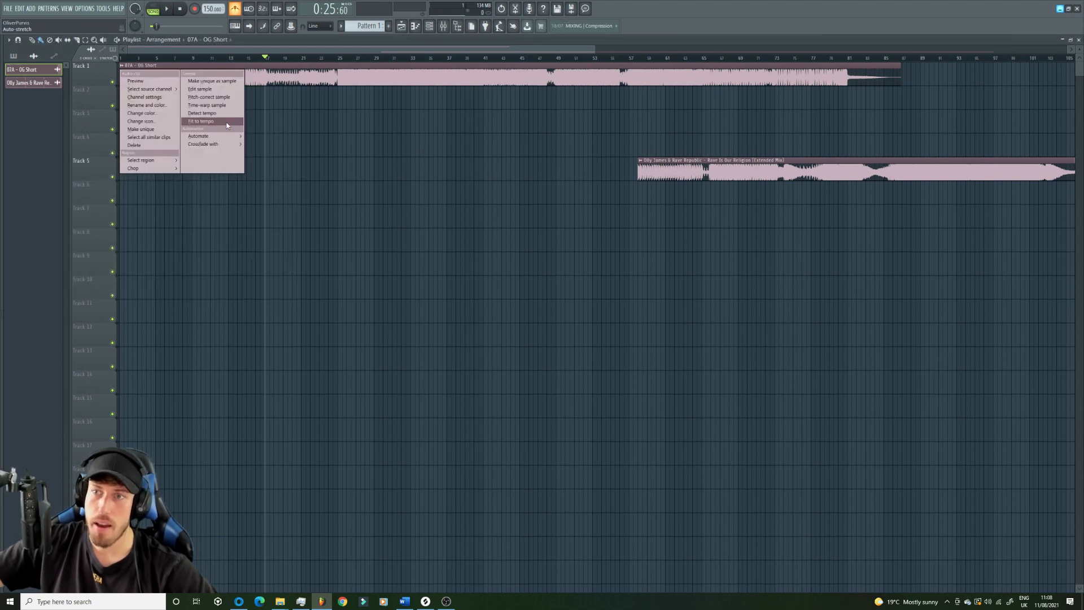
pyautogui.click(203, 121)
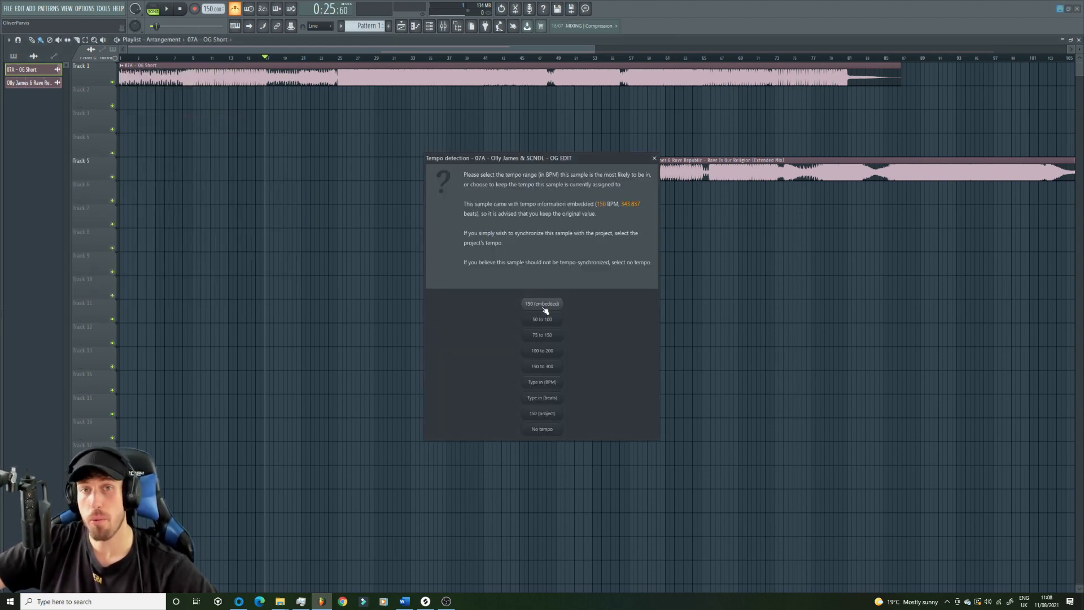
pyautogui.click(541, 305)
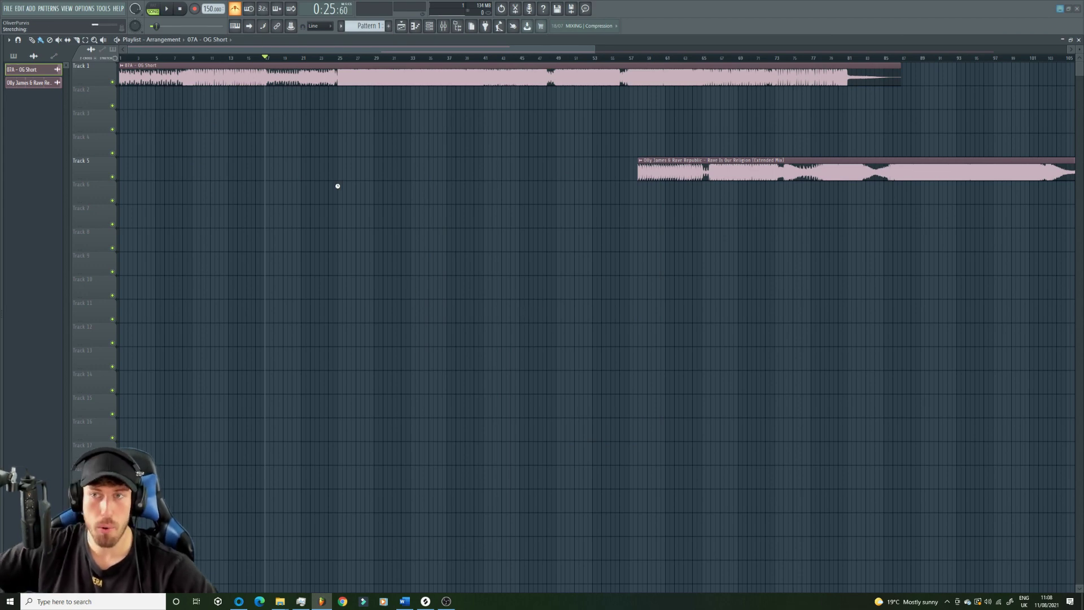
# Set the time-stretching mode of the 07A - OG Short clip to Resample.
pyautogui.doubleClick(322, 79)
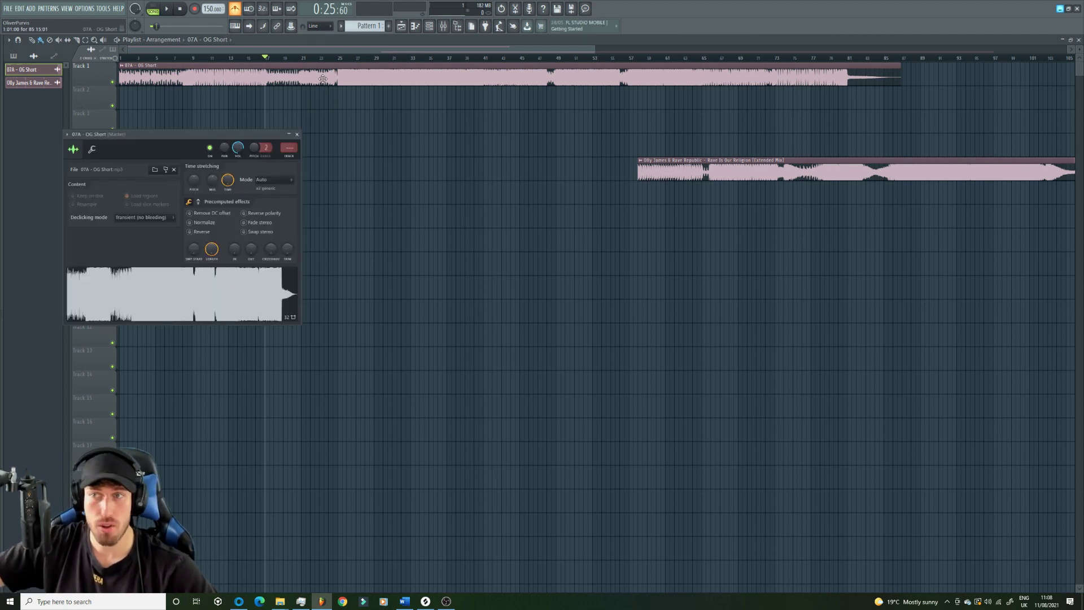
pyautogui.click(269, 179)
pyautogui.click(267, 195)
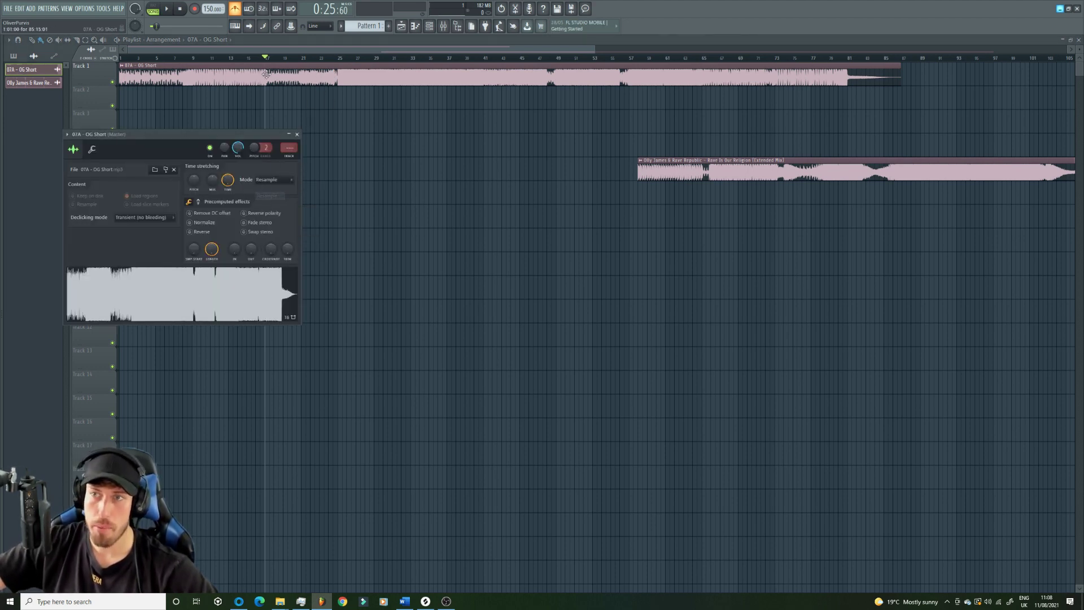
pyautogui.press('Escape')
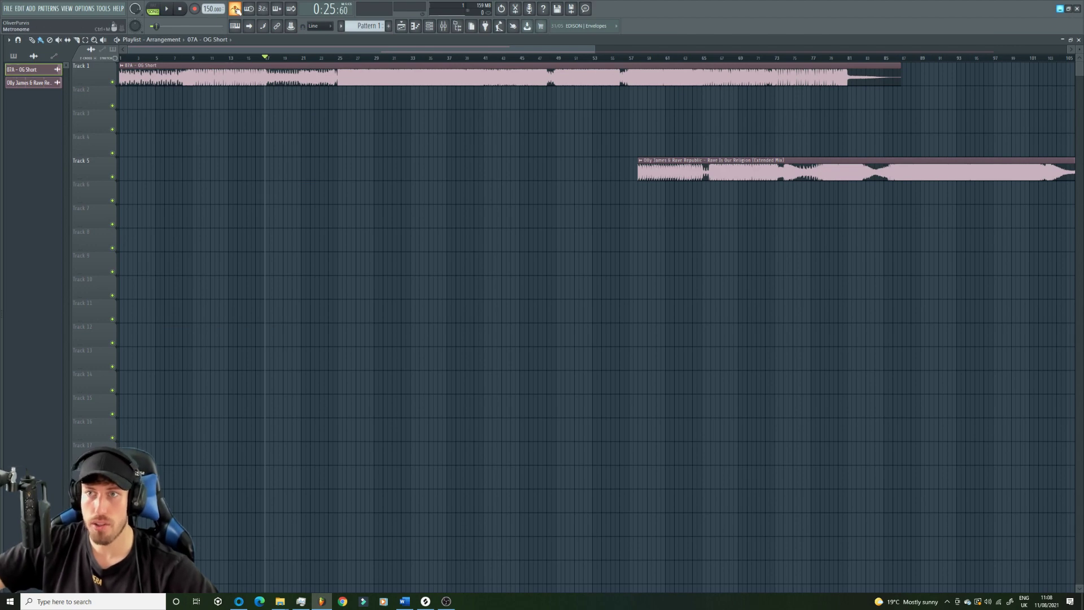
# Create a tempo automation clip, copy its first point's value and paste it onto a new point at bar 17.
pyautogui.rightClick(211, 9)
pyautogui.click(256, 61)
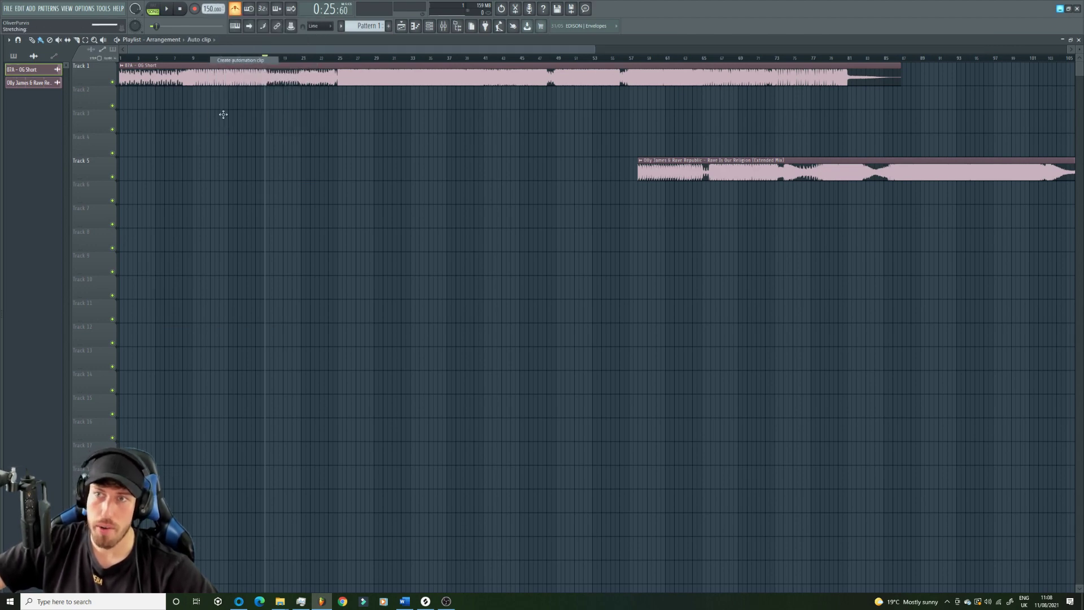
pyautogui.rightClick(122, 98)
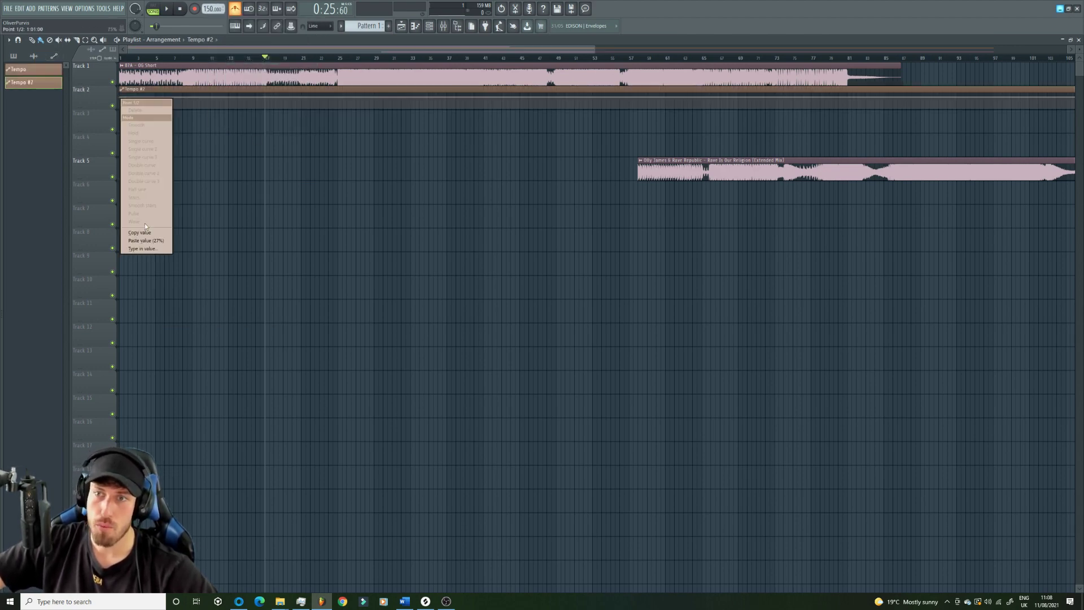
pyautogui.click(144, 232)
pyautogui.rightClick(266, 97)
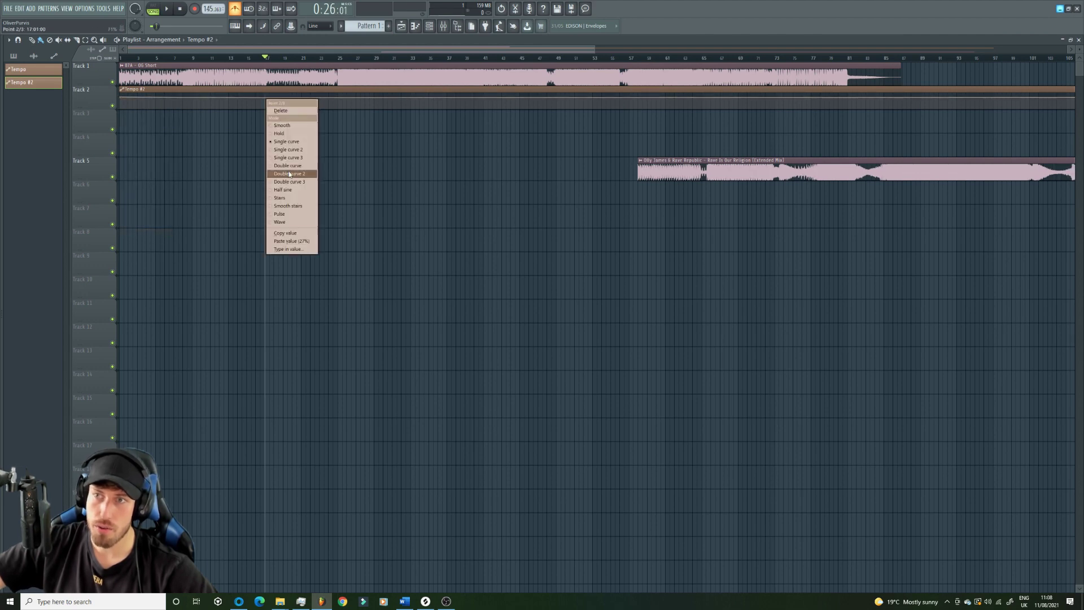
pyautogui.click(305, 241)
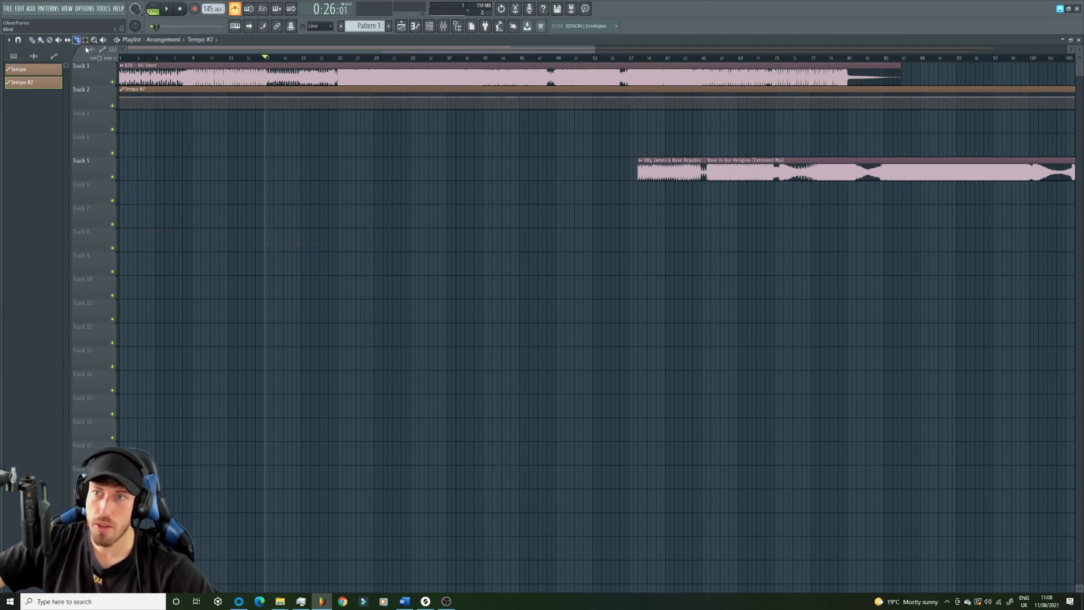
# Slice the tempo automation clip at bar 17 and delete the part after the cut.
pyautogui.click(268, 104)
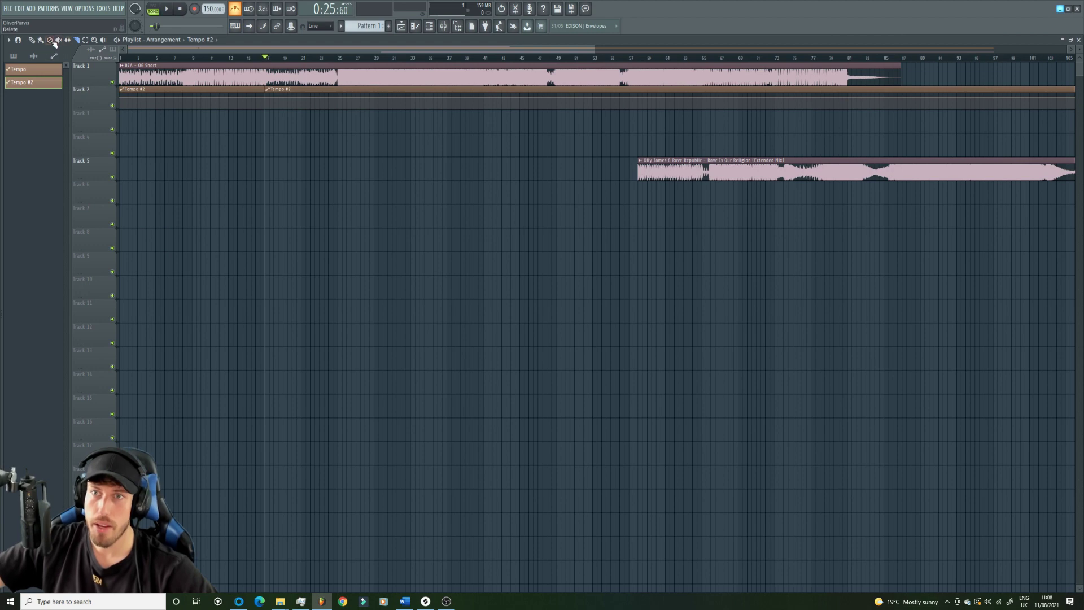
pyautogui.click(32, 39)
pyautogui.rightClick(374, 88)
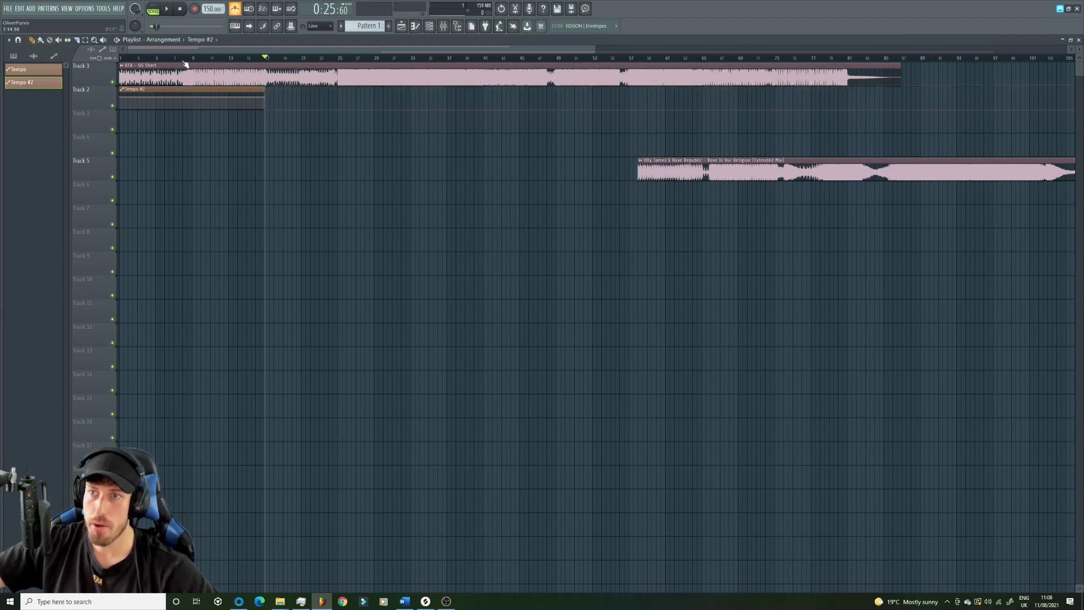
# Play back the start of the arrangement, remove the stray tempo clip from track 3 and stop playback.
pyautogui.click(229, 58)
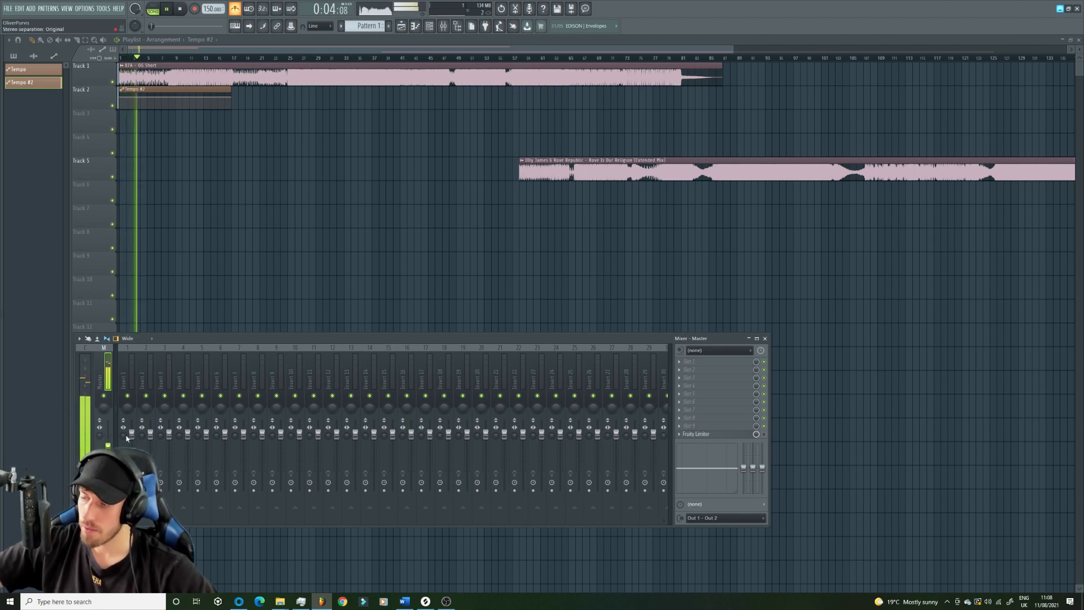
pyautogui.click(309, 120)
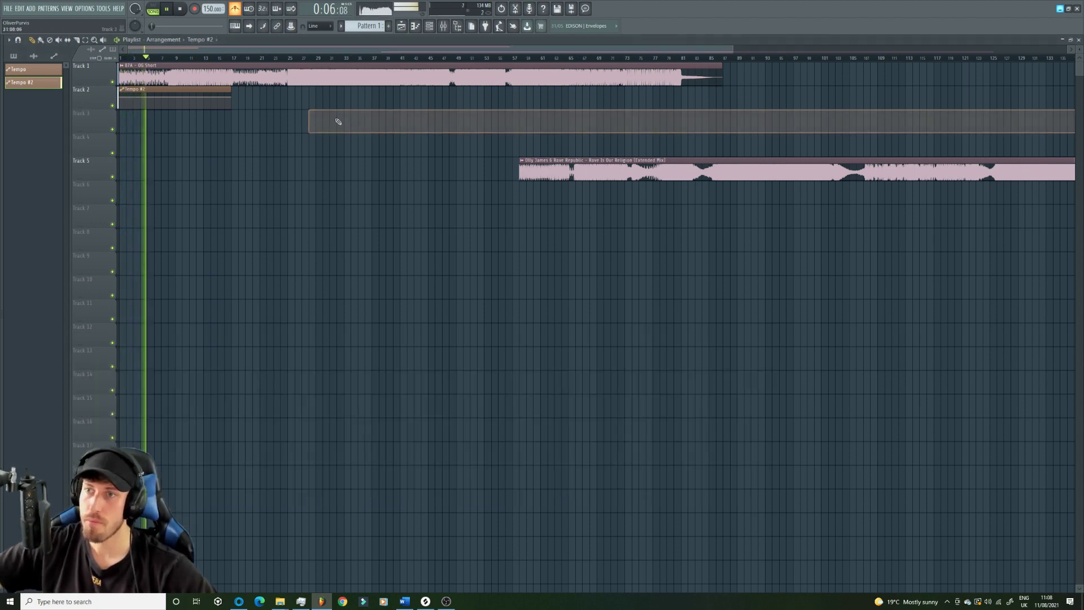
pyautogui.rightClick(337, 121)
pyautogui.press('space')
# Move the Rave Is Our Religion clip from track 5 up to track 2, starting at bar 49.
pyautogui.moveTo(560, 166); pyautogui.dragTo(476, 98)
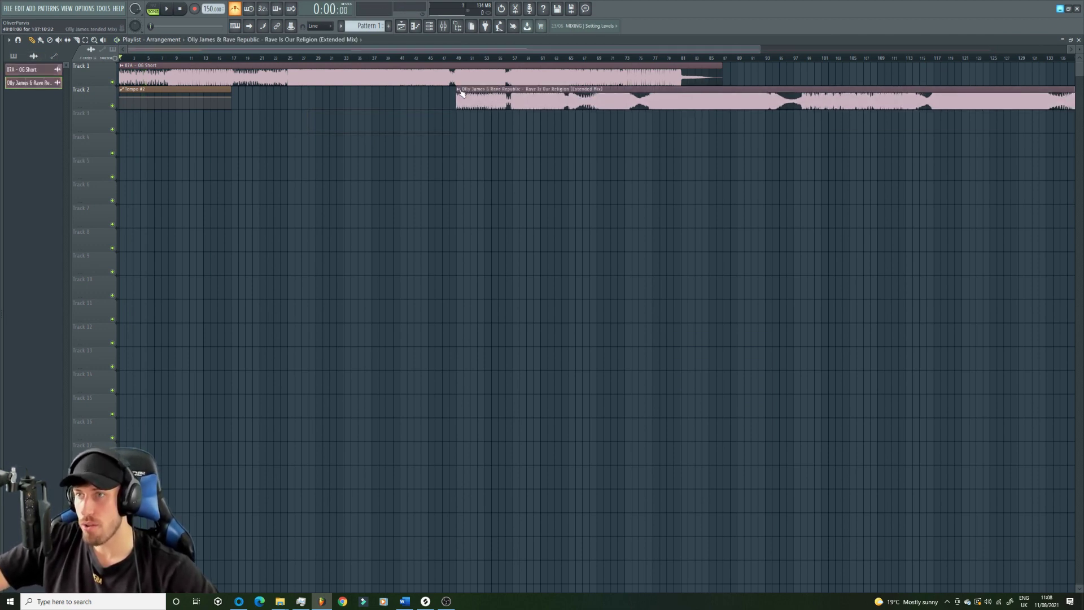